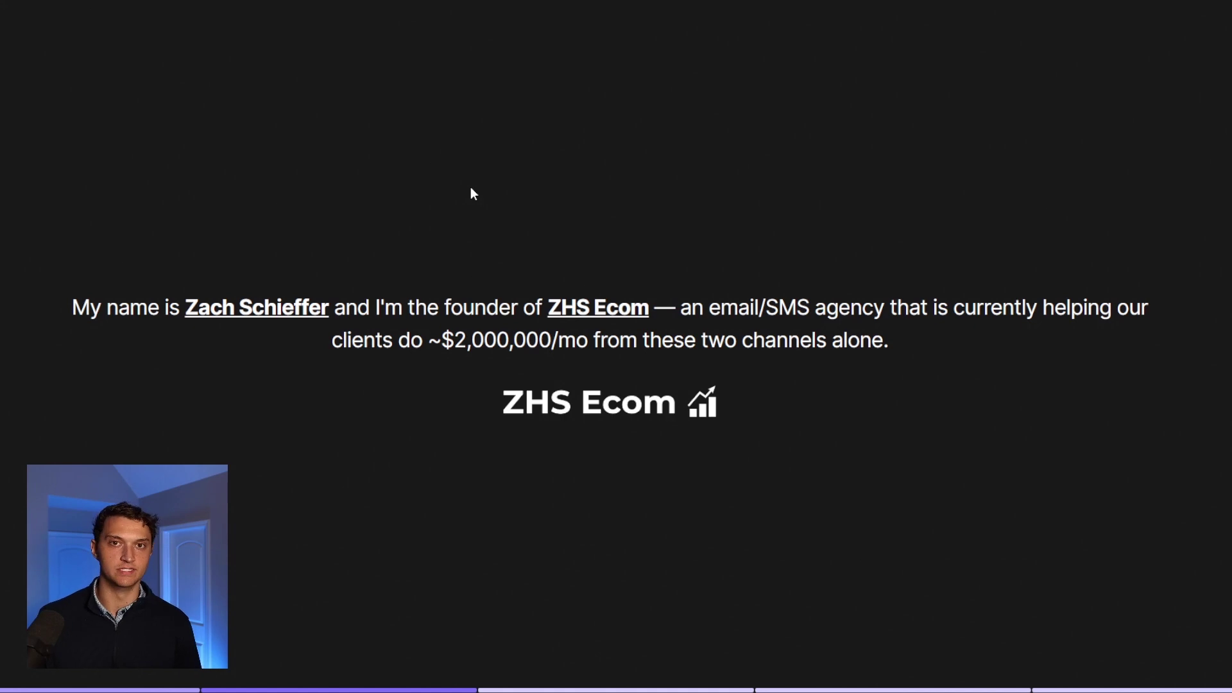
Read through the presentation on cleaning up a list, down to the segment conditions for unengaged email and SMS subscribers
key(Right)
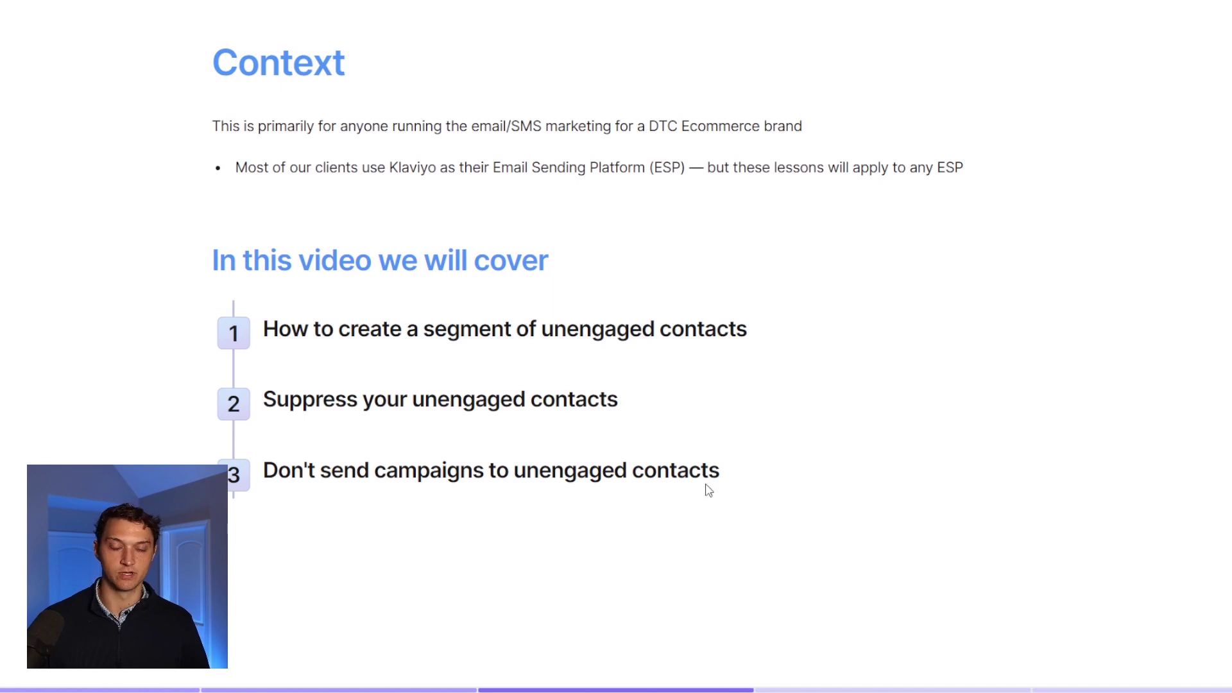
scroll(707, 487, down, 1)
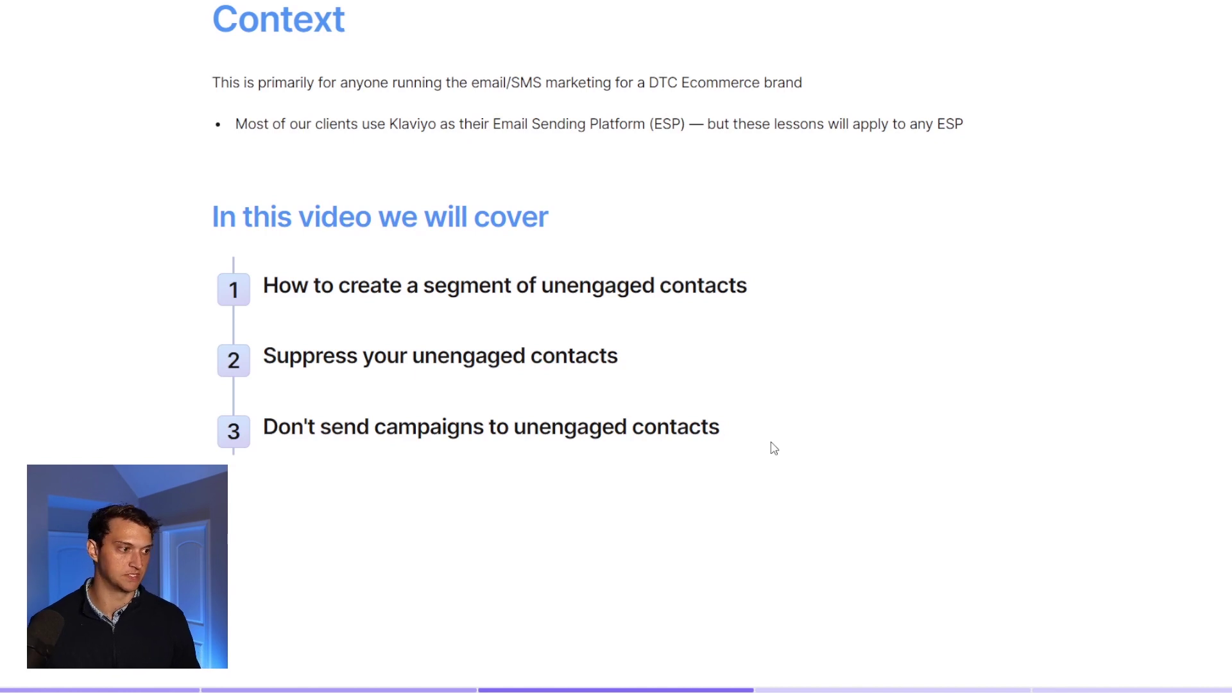
key(Right)
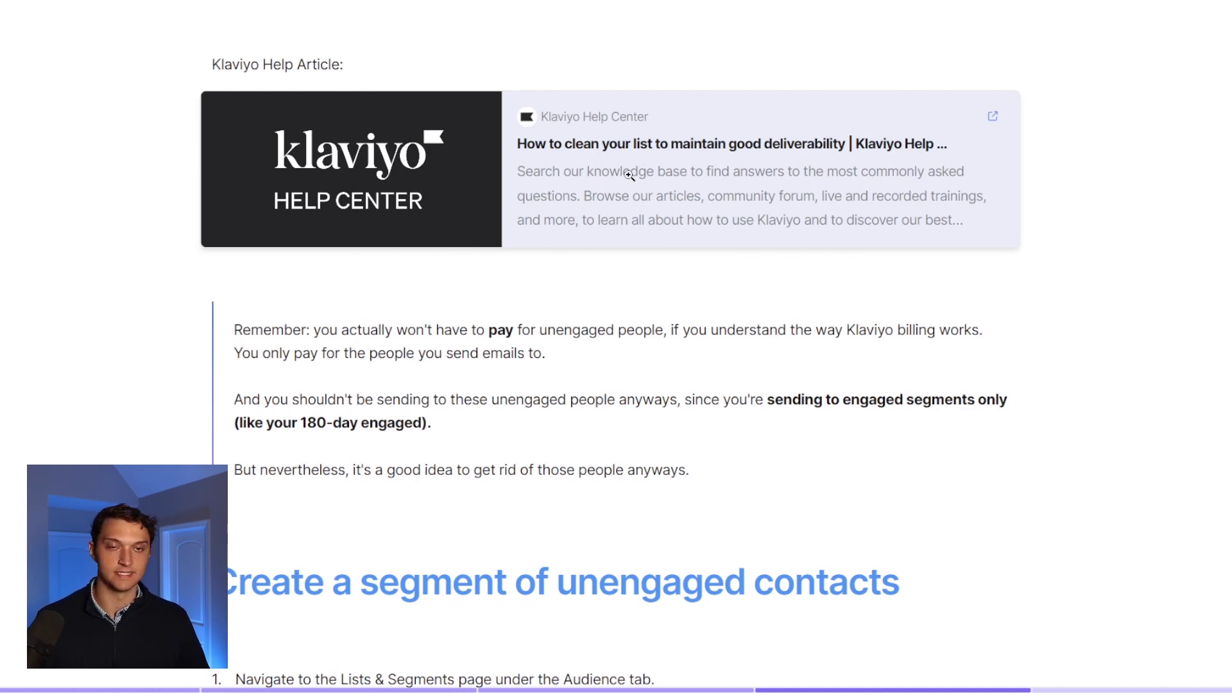
scroll(629, 174, down, 1)
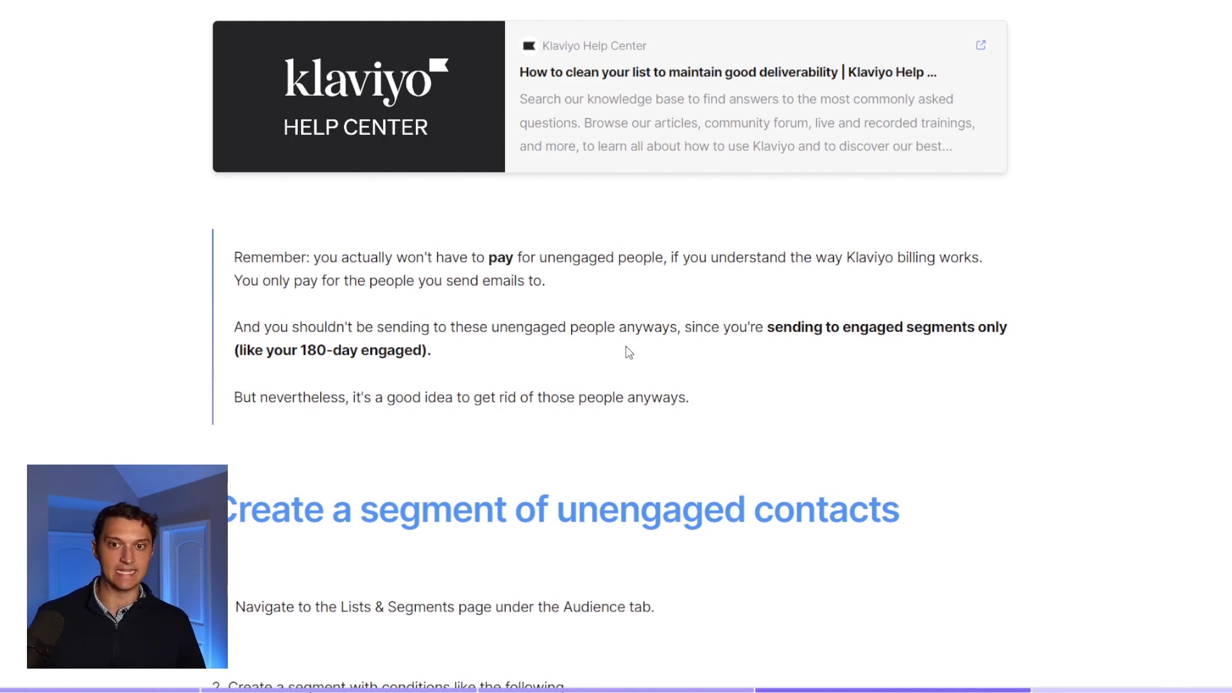
scroll(627, 353, down, 1)
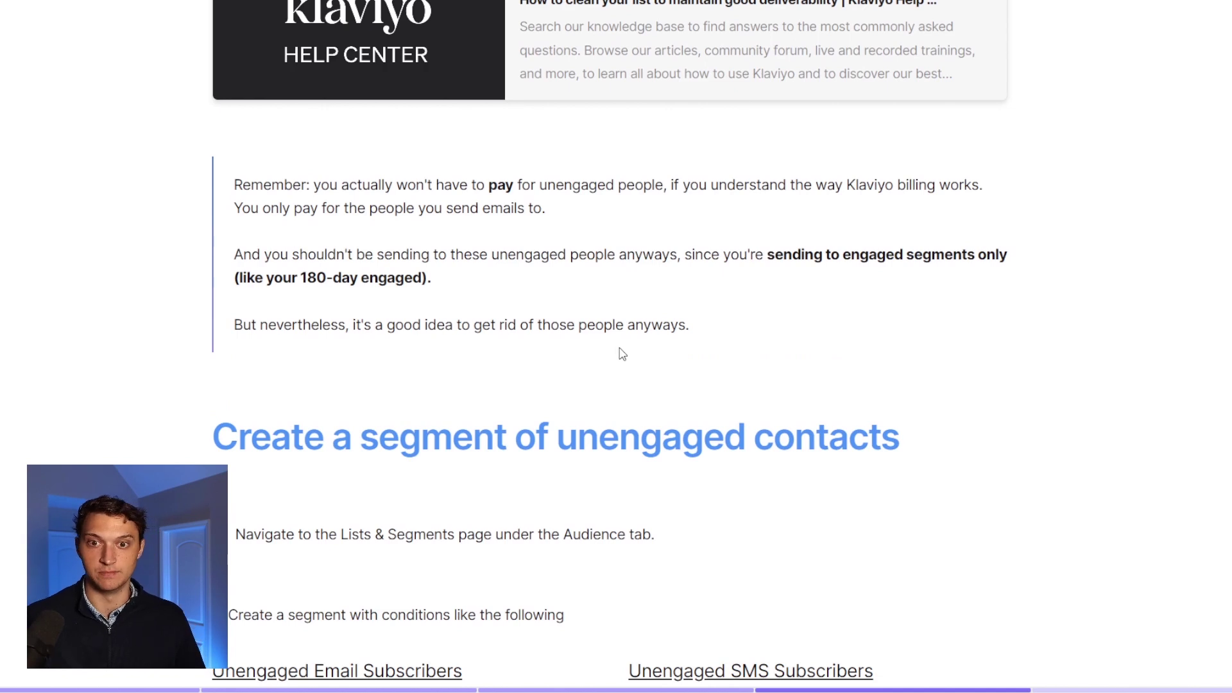
scroll(635, 353, down, 3)
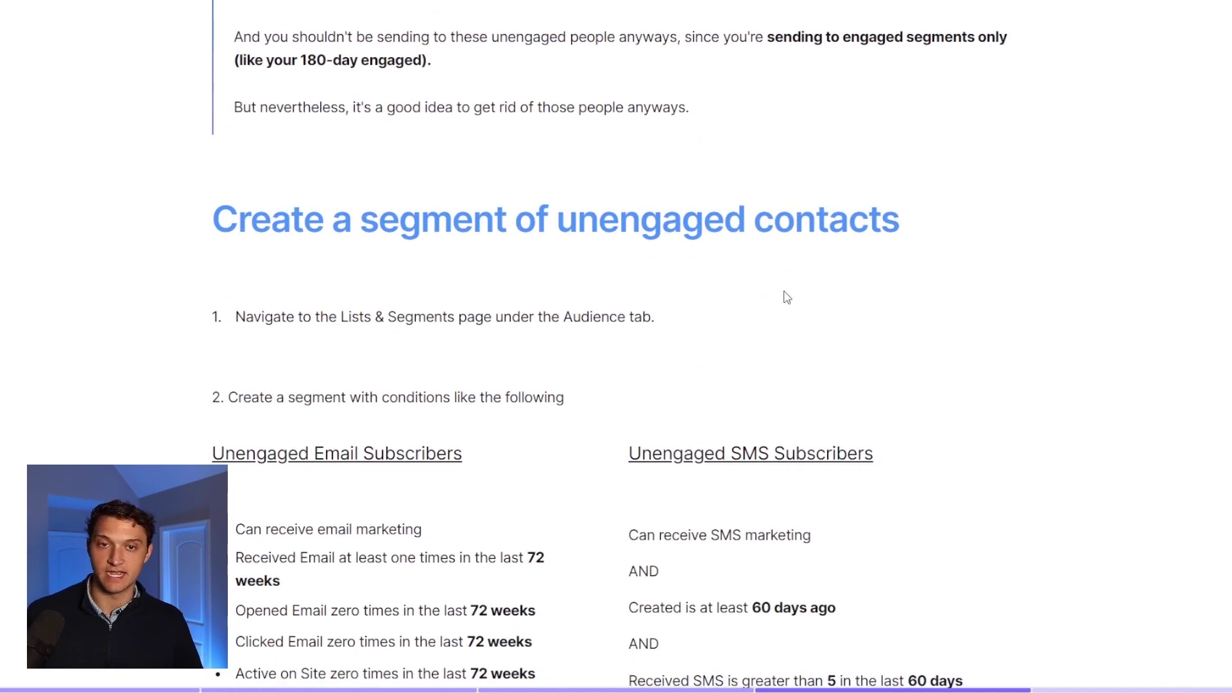
scroll(357, 302, down, 1)
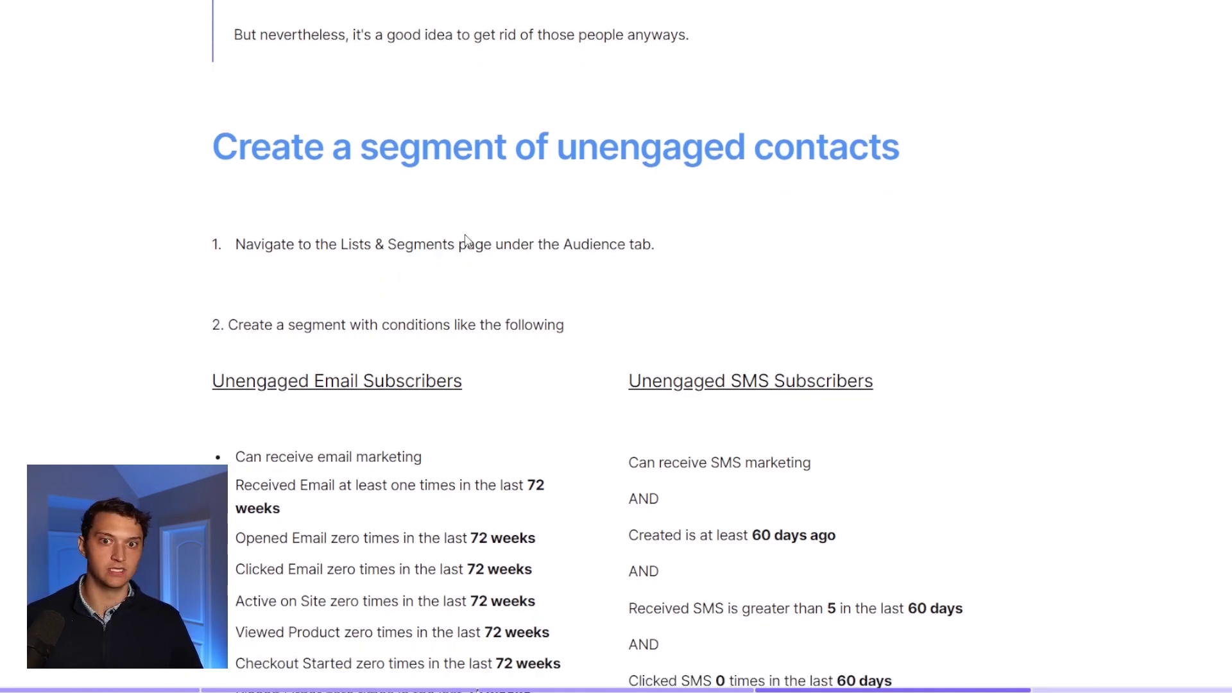
scroll(465, 253, down, 1)
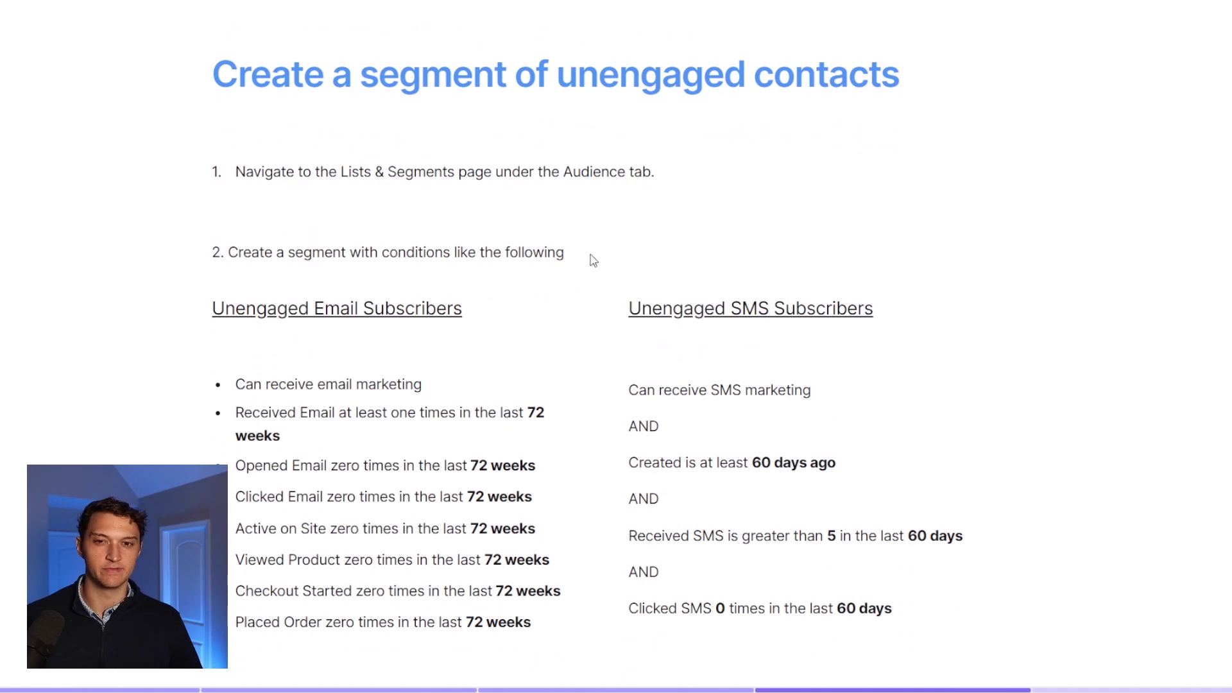
scroll(586, 256, down, 1)
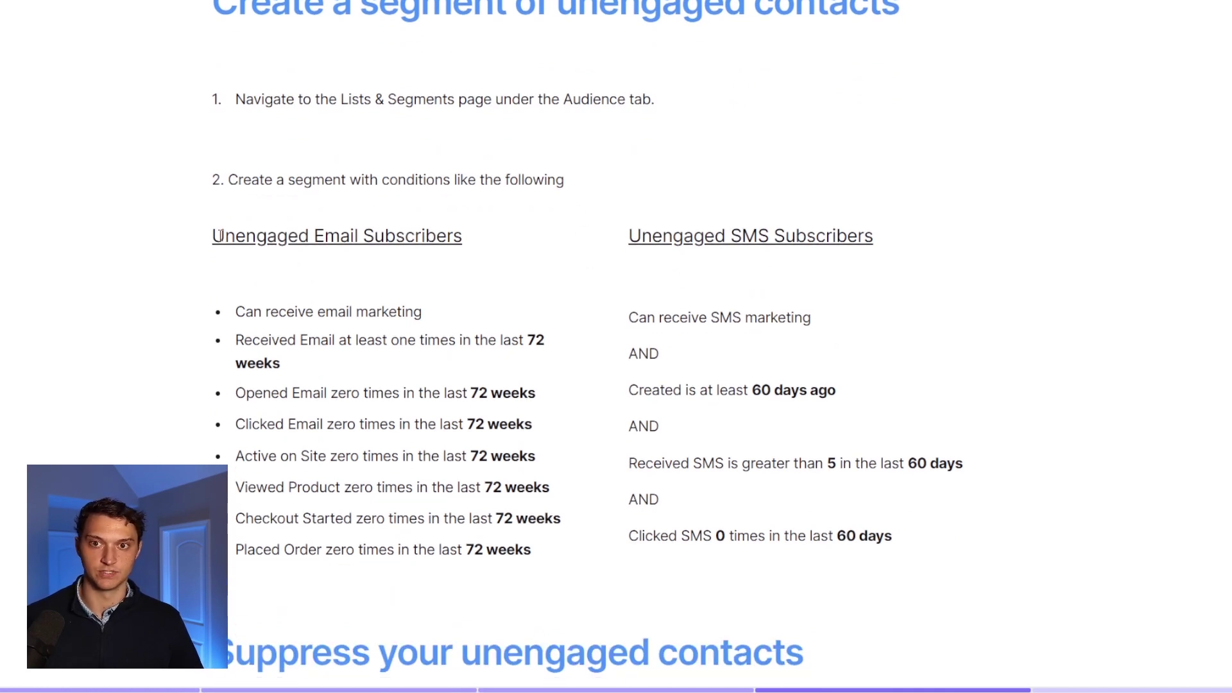
scroll(428, 231, down, 1)
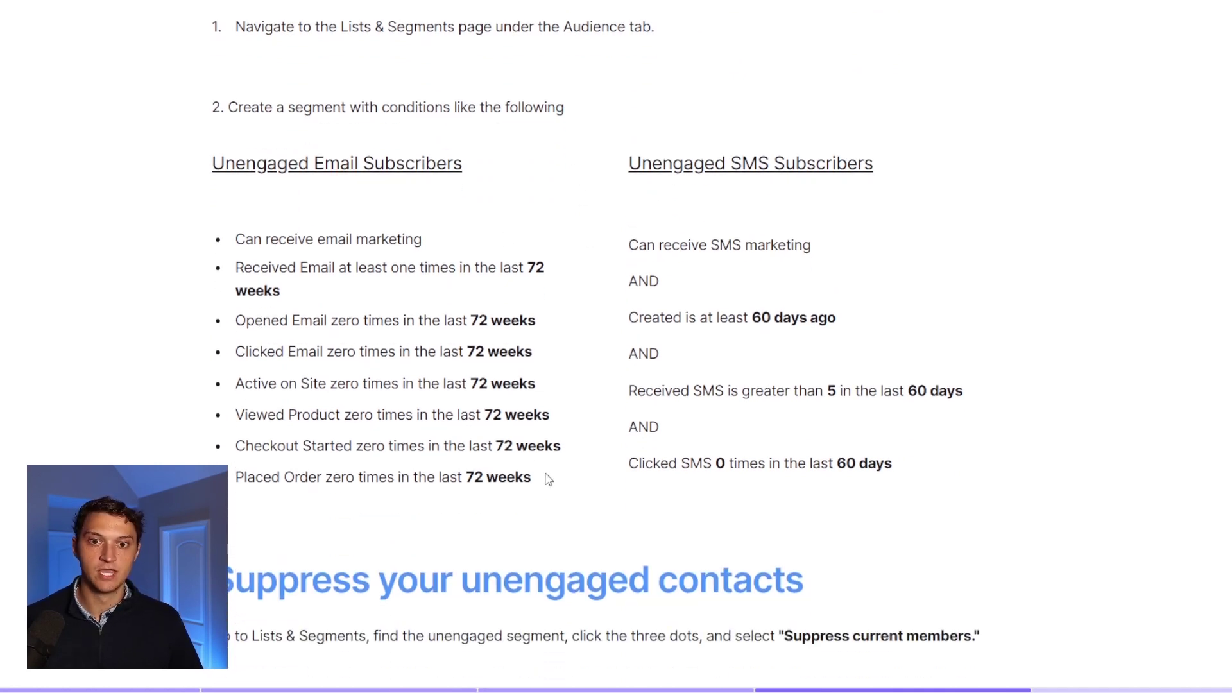
scroll(280, 292, down, 1)
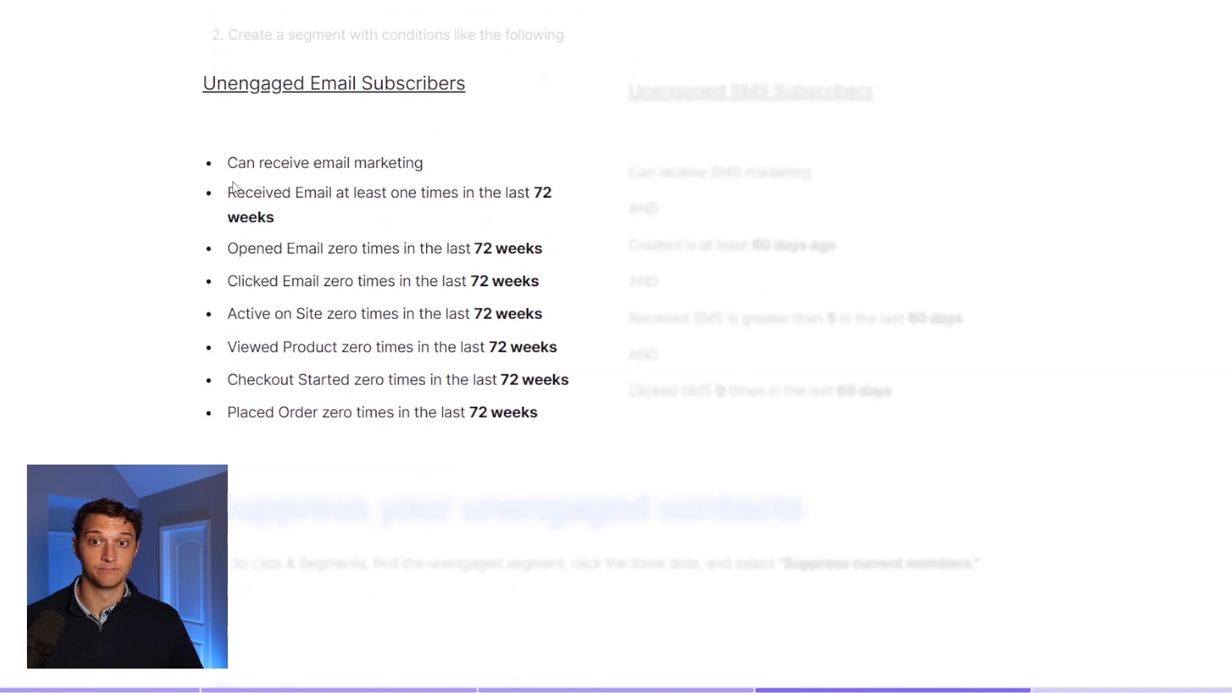
drag(228, 163, 535, 216)
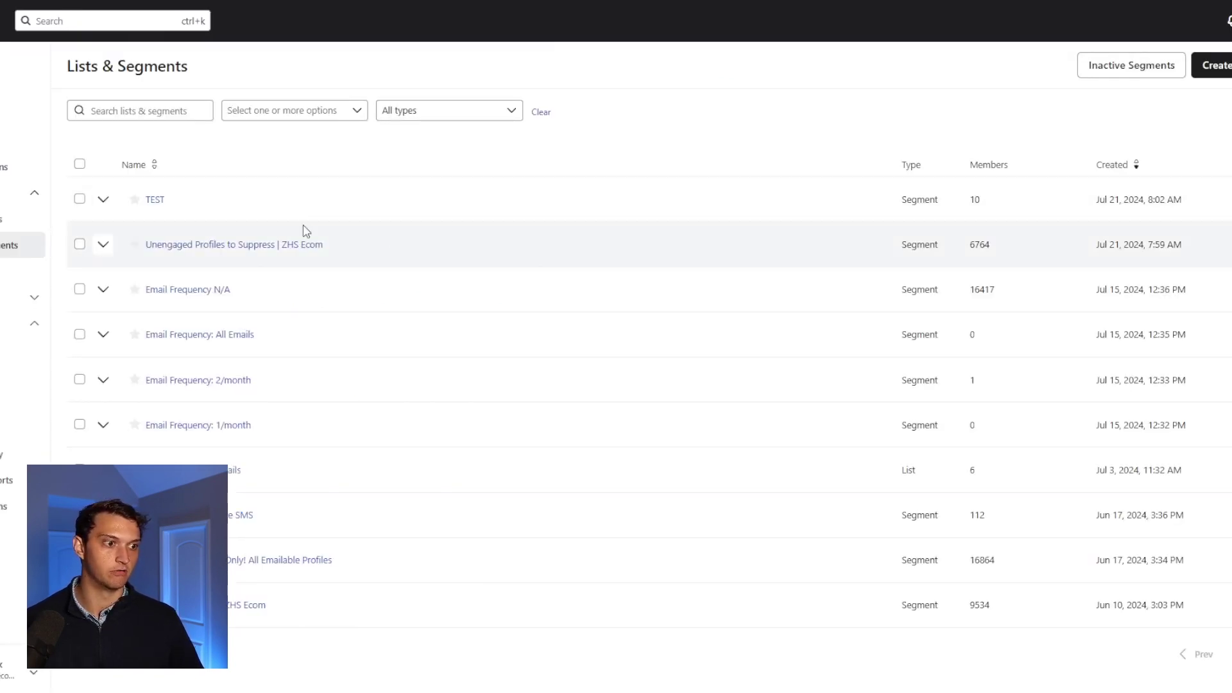
Switch to Klaviyo, go from the home page to Lists & Segments, and start creating a new segment
click(19, 62)
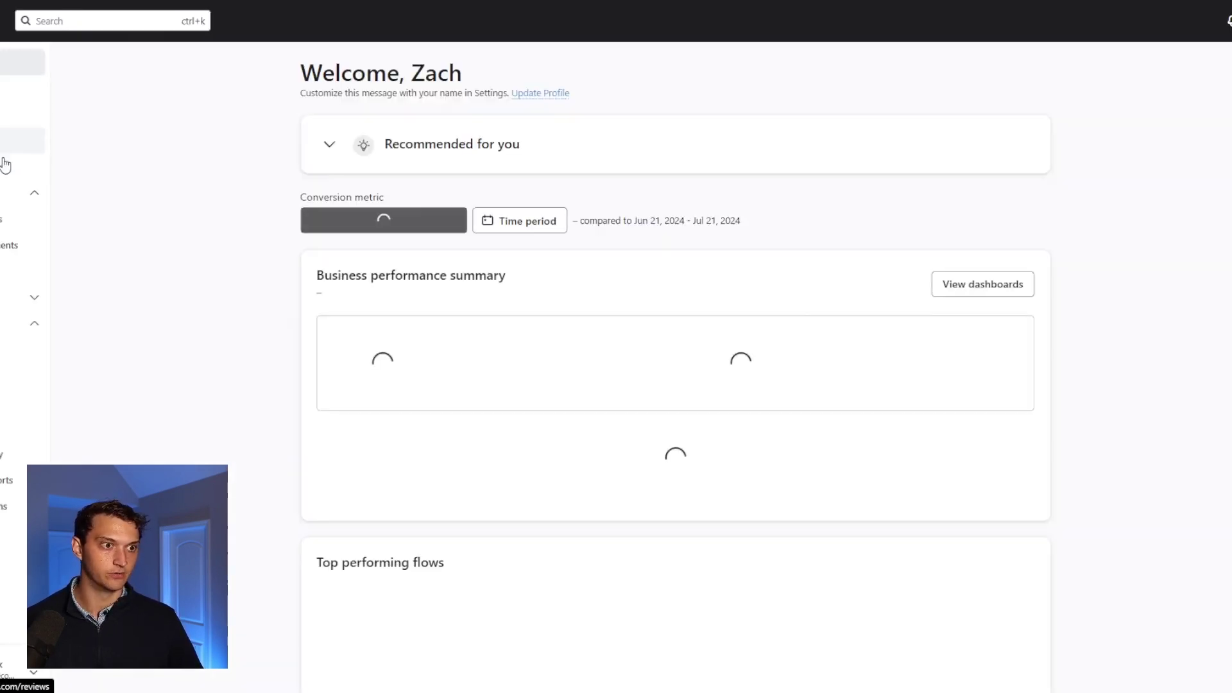
click(19, 244)
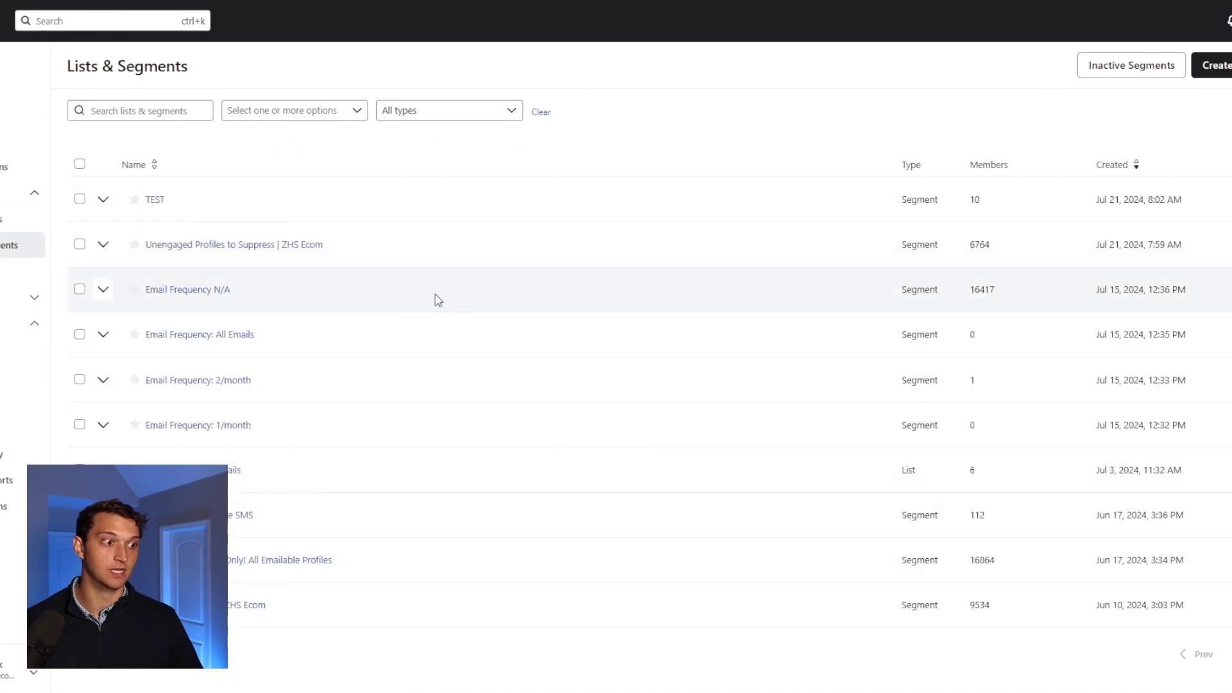
click(1214, 65)
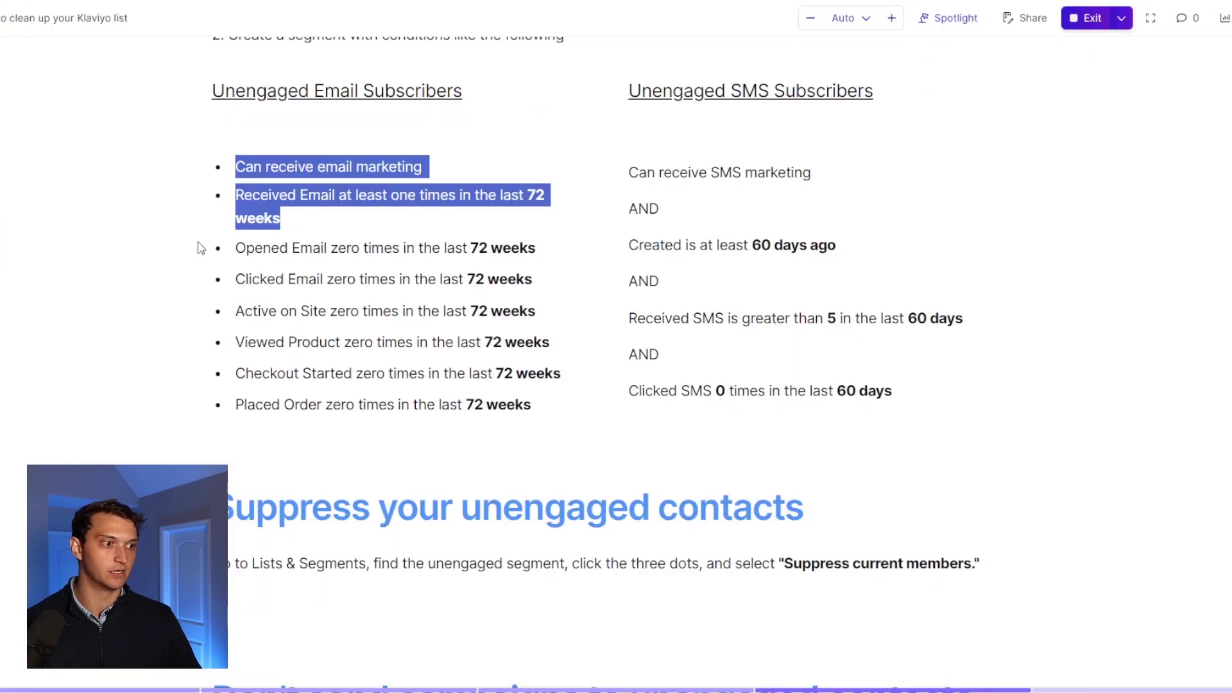
Copy all Unengaged Email Subscribers conditions from the presentation and paste them as the segment description in Define with AI
click(542, 409)
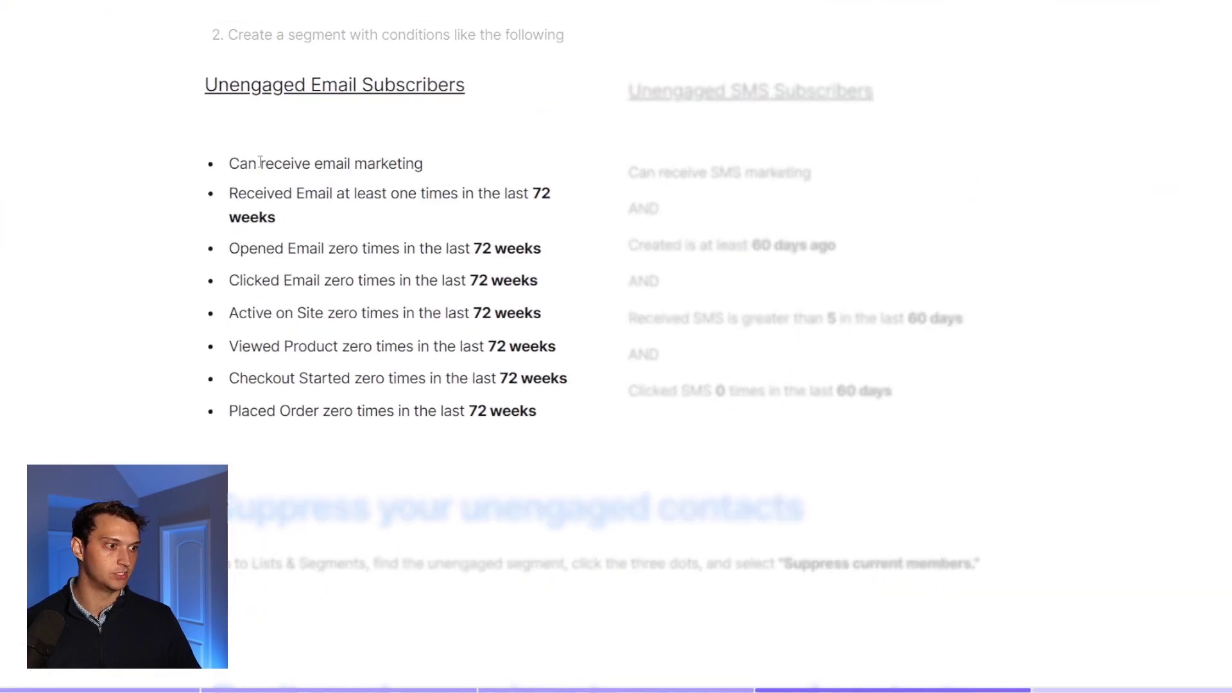
drag(228, 166, 571, 409)
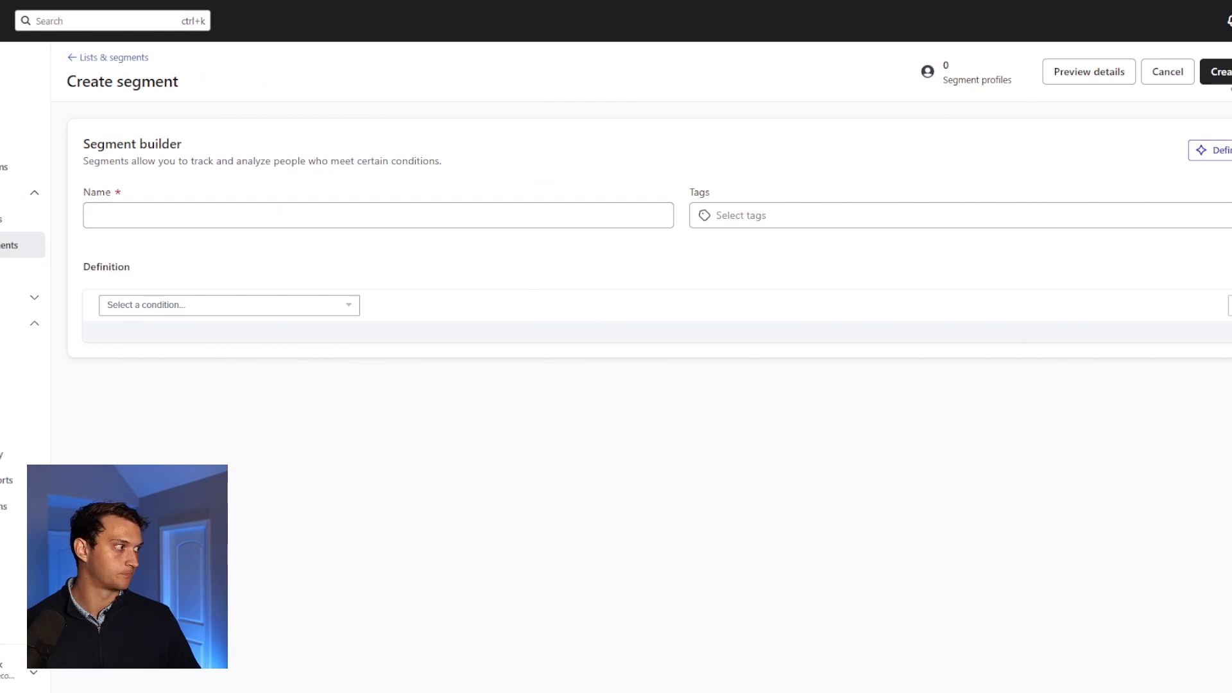
click(1209, 150)
click(1053, 187)
text(Viewed Product zero times in the last 72 weeks  Checkout Started zero times in the last 72 weeks  Placed Order zero times in the last 72 weeks)
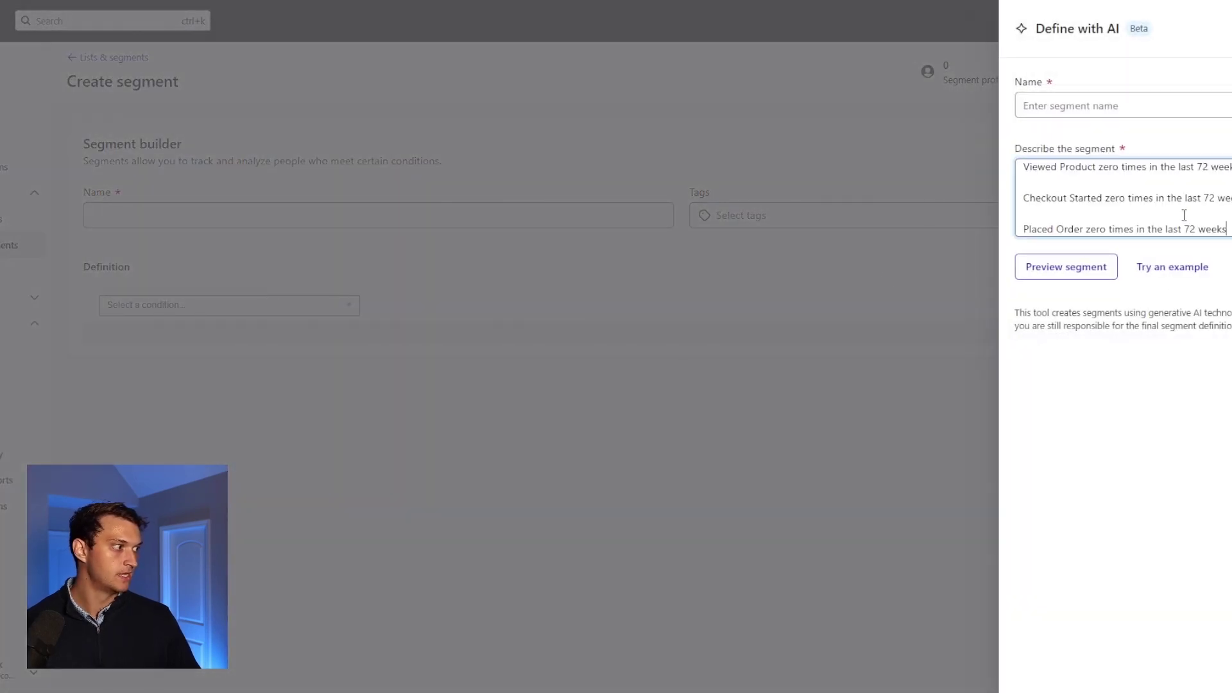
scroll(1188, 193, up, 3)
drag(1024, 175, 1219, 232)
scroll(1123, 199, up, 5)
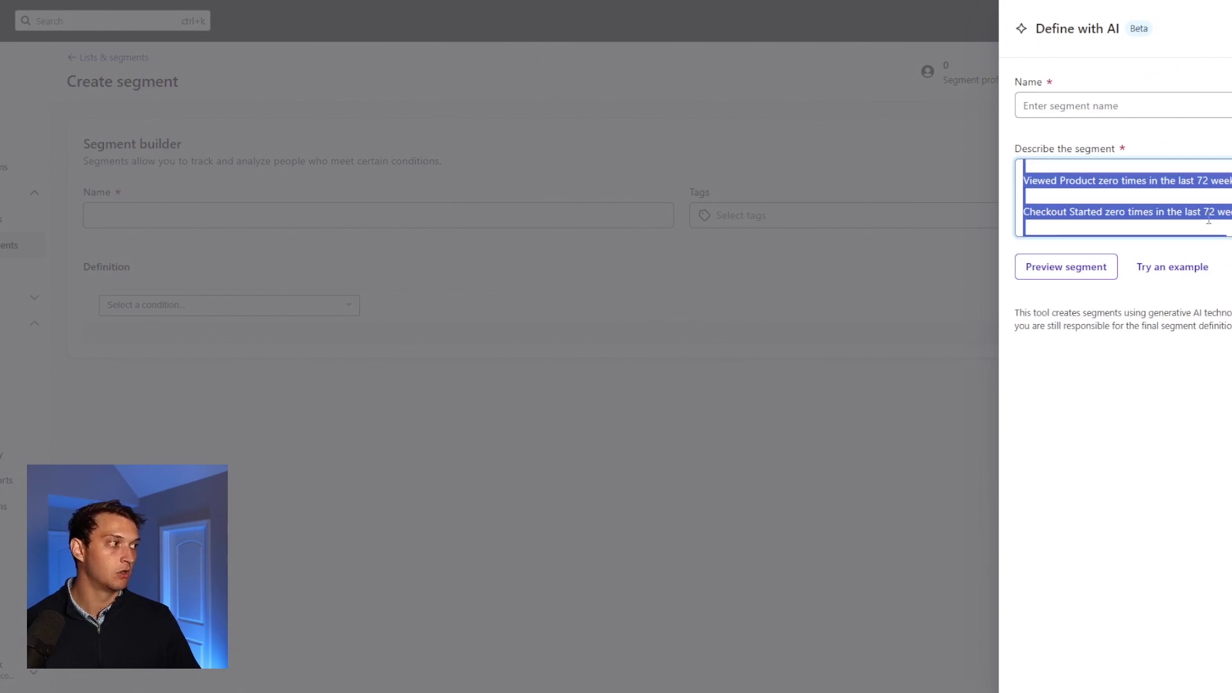
Name the segment "Profiles to Suppress - TEST" and generate a preview of its definition
click(1134, 118)
text(P)
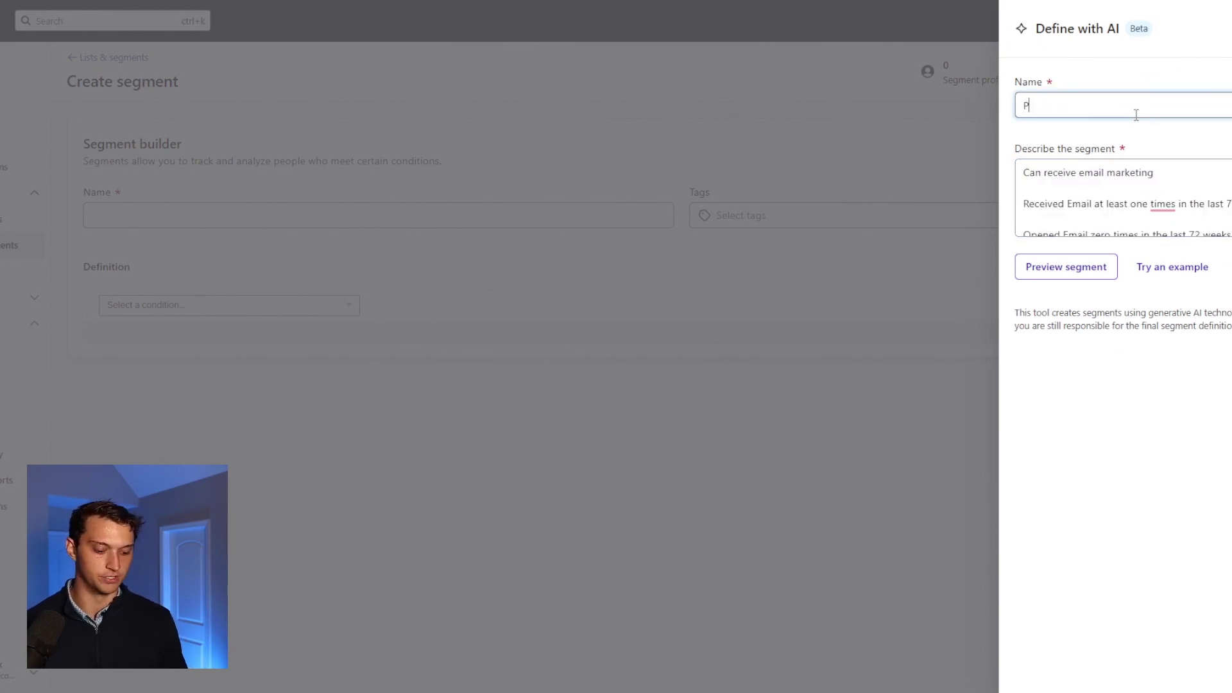
text(rofiles to Suppress =)
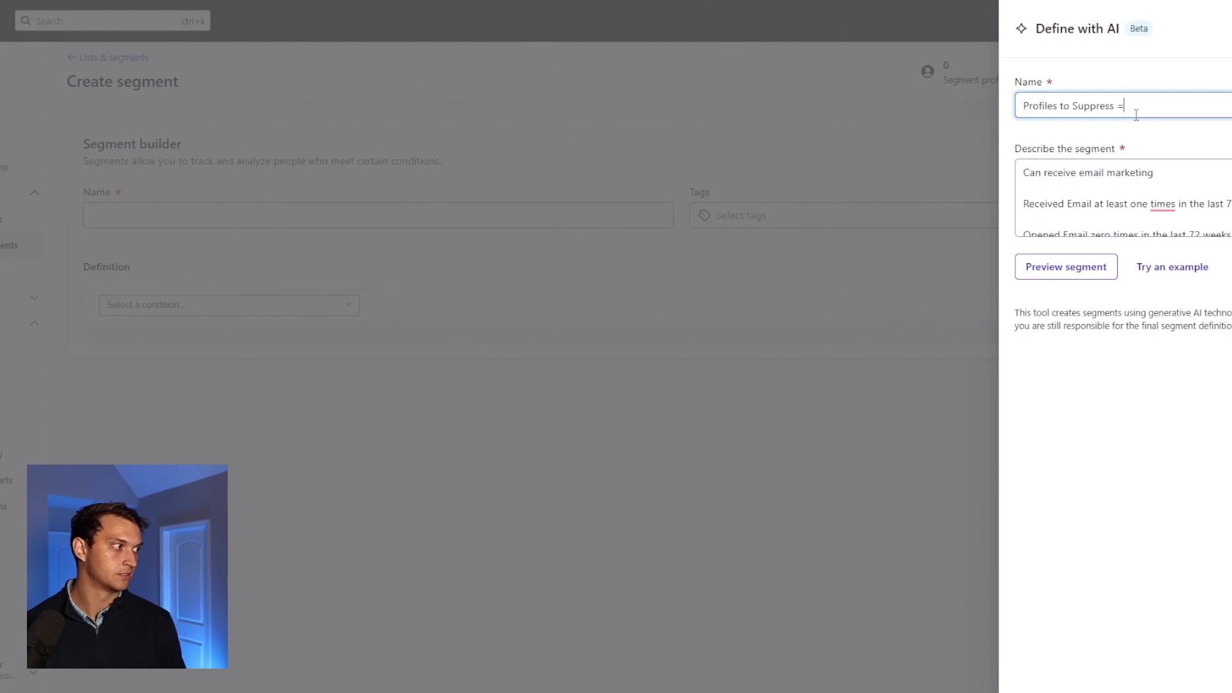
key(BackSpace)
text(- TEST)
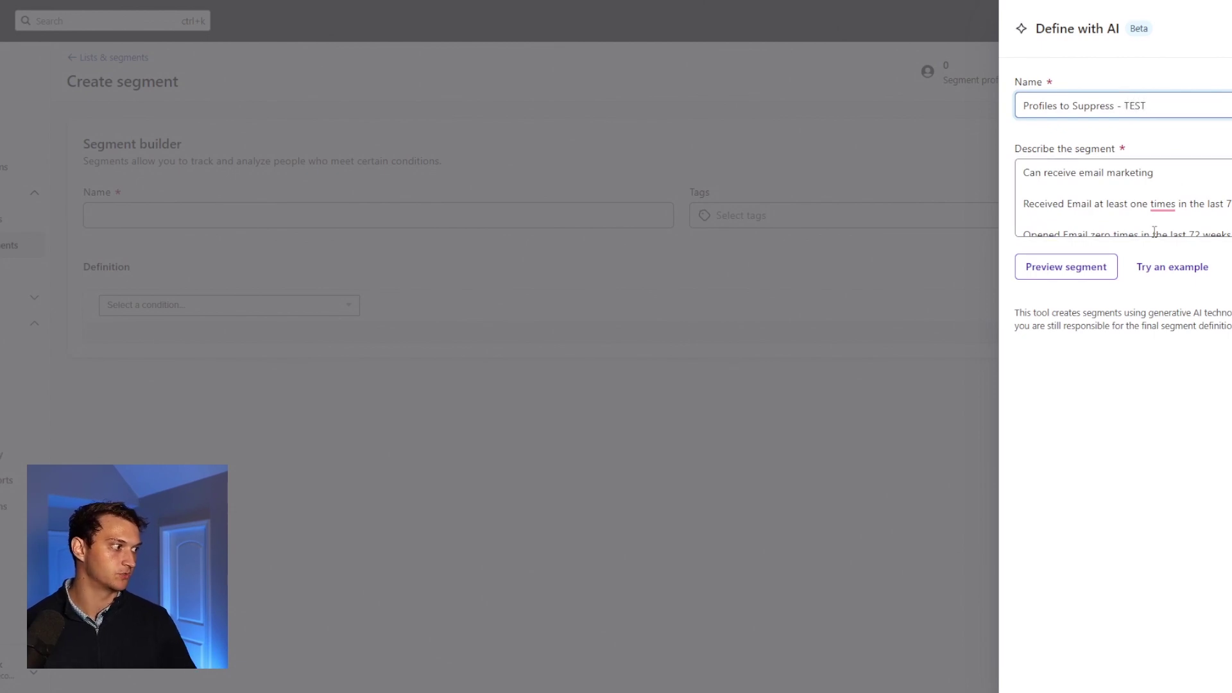
click(1080, 269)
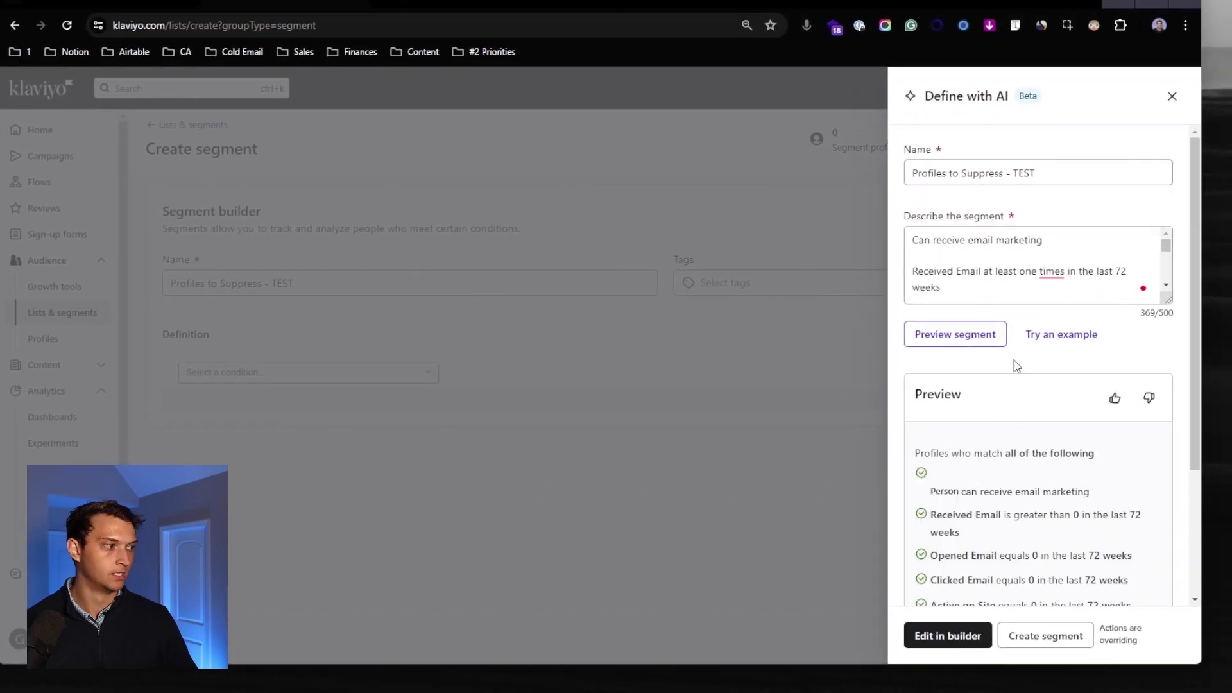
Check the previewed conditions against the 72-week engagement criteria and create the segment
scroll(1012, 363, down, 3)
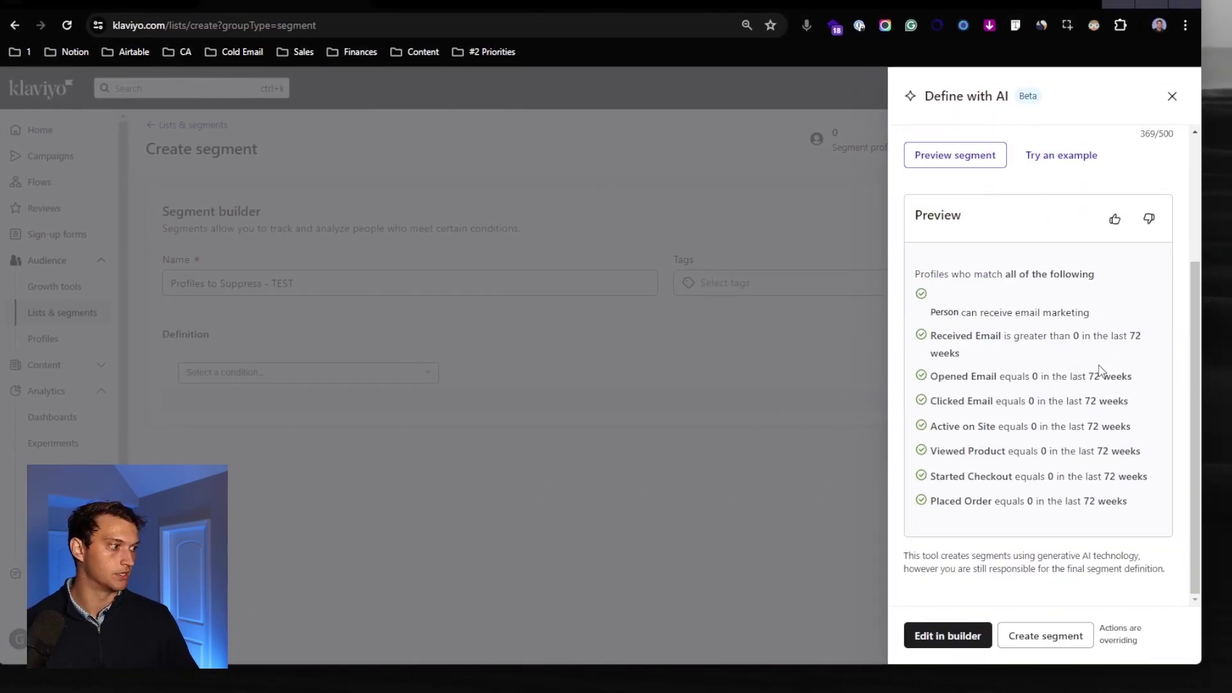
drag(920, 272, 1161, 277)
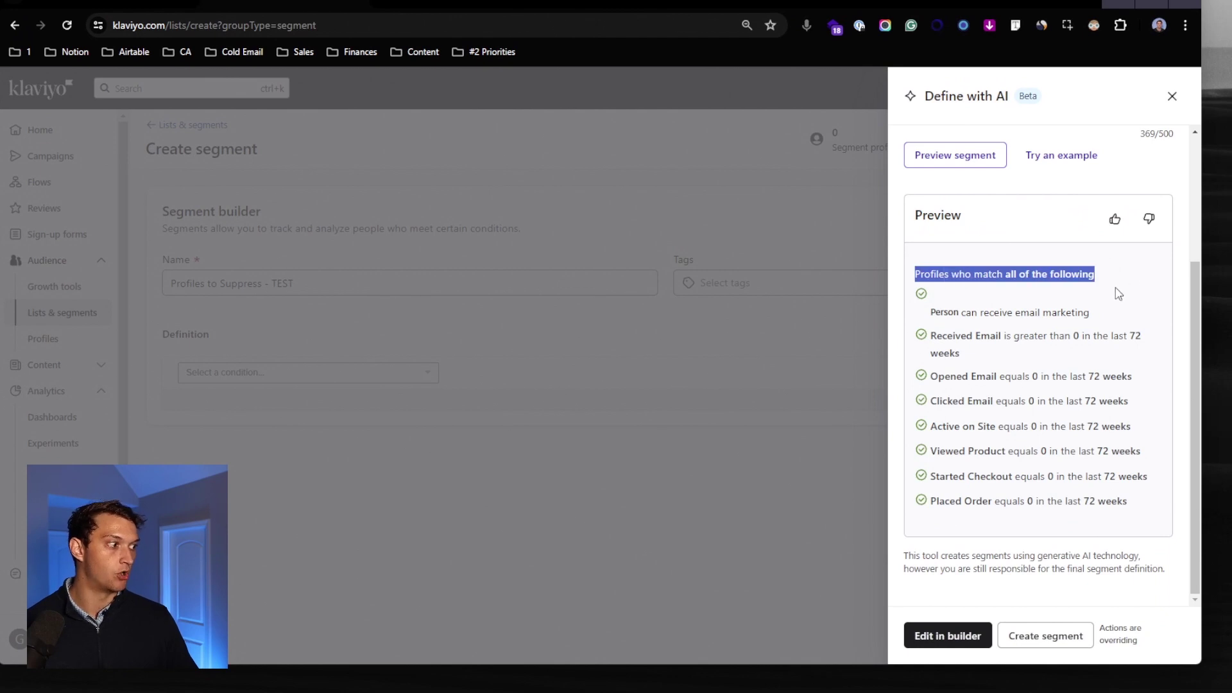
drag(934, 309, 1129, 319)
click(1142, 308)
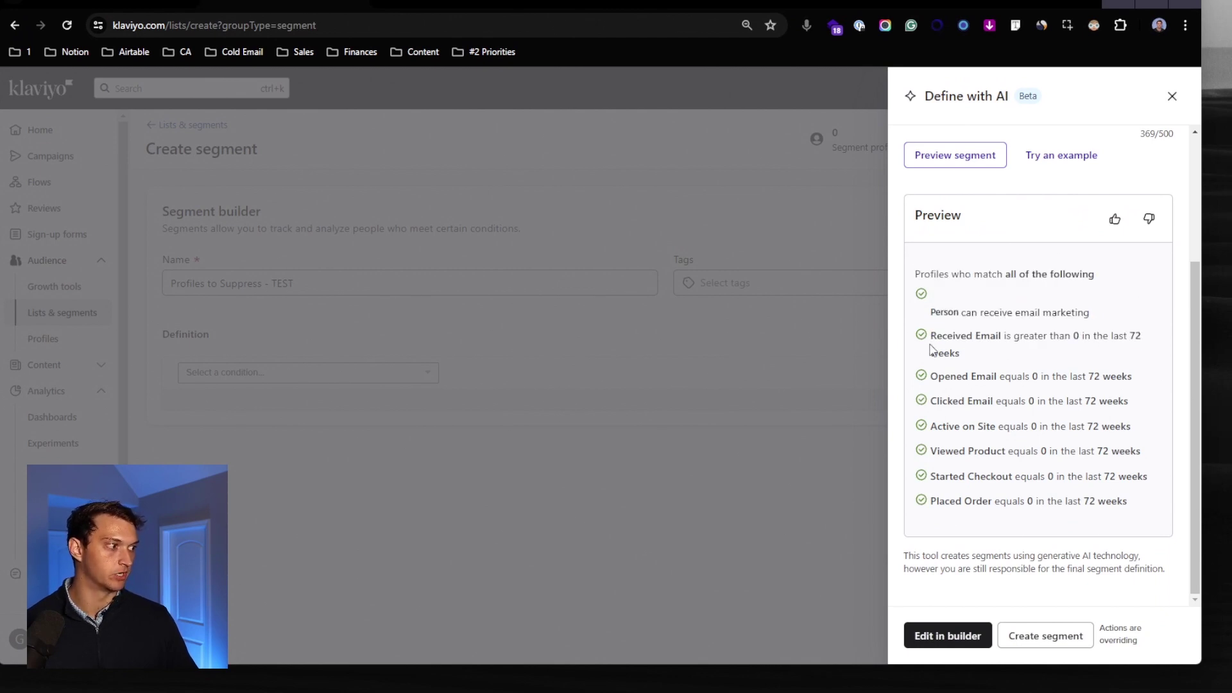
drag(929, 334, 904, 349)
click(1031, 387)
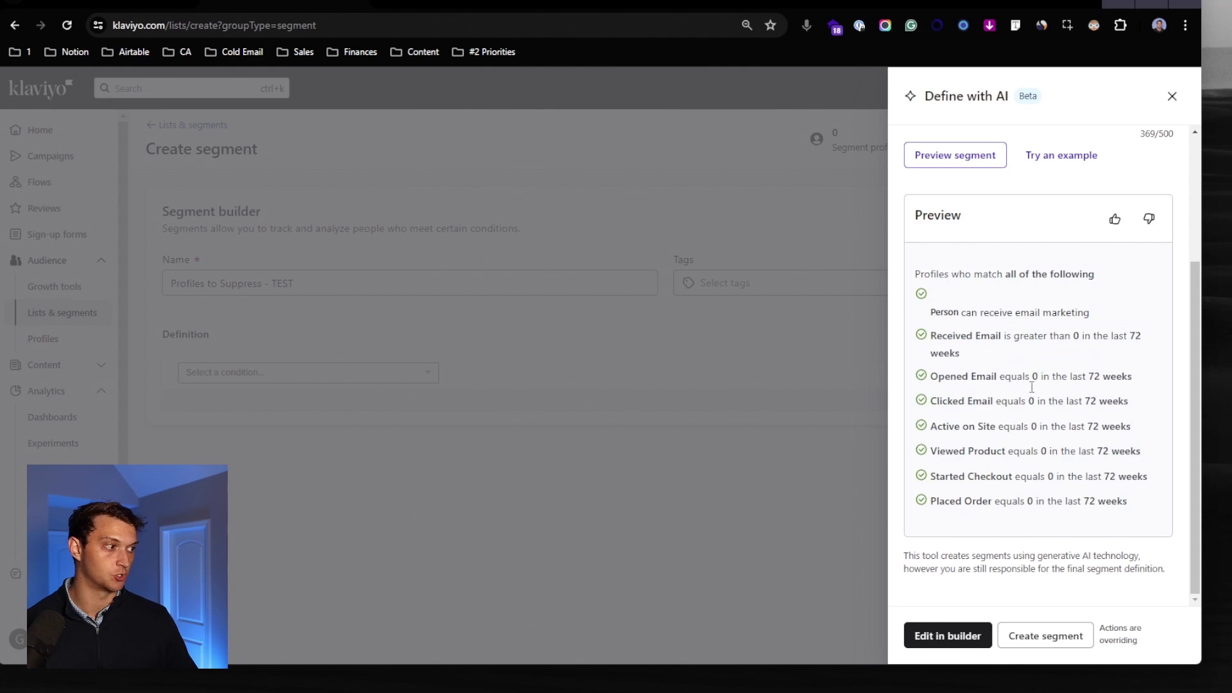
click(1055, 635)
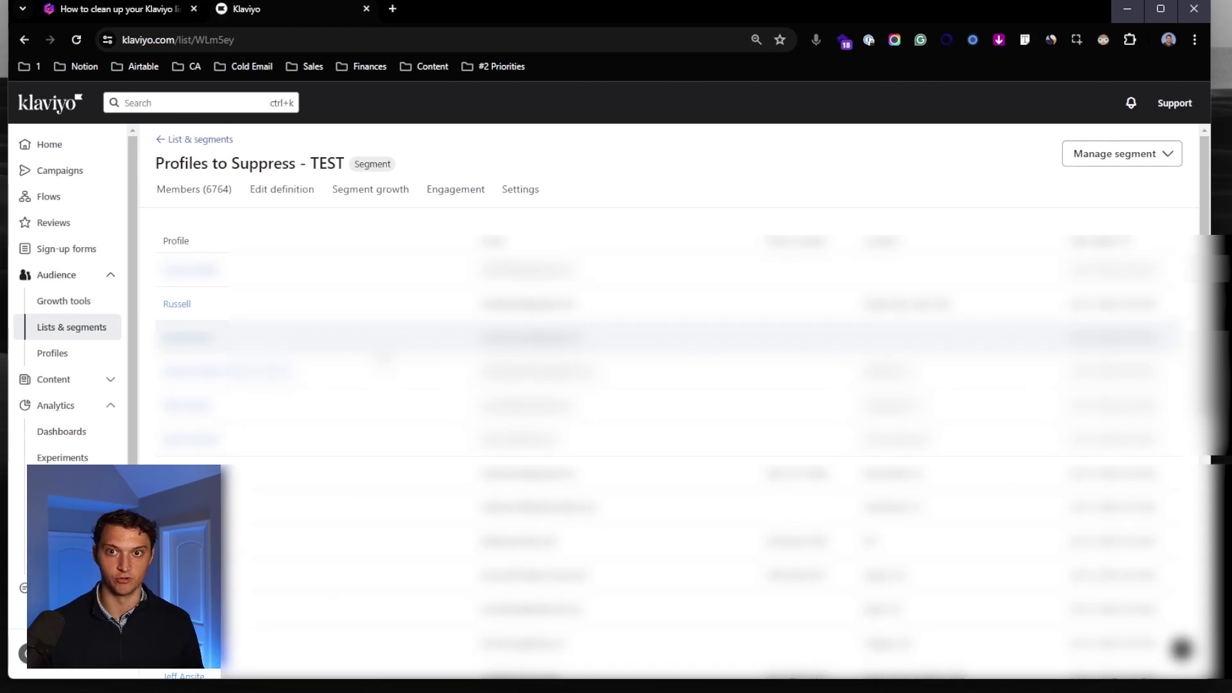
Open one member's profile from the new segment and examine its event history for received emails and engagement
drag(159, 163, 350, 165)
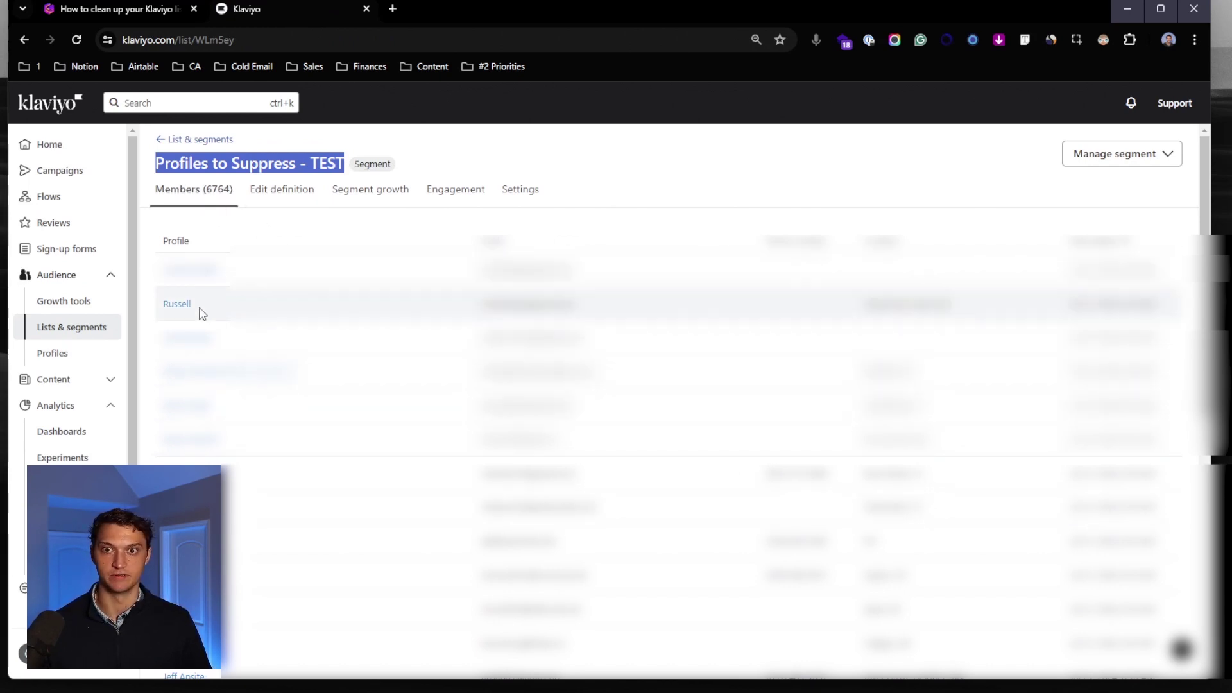
click(211, 372)
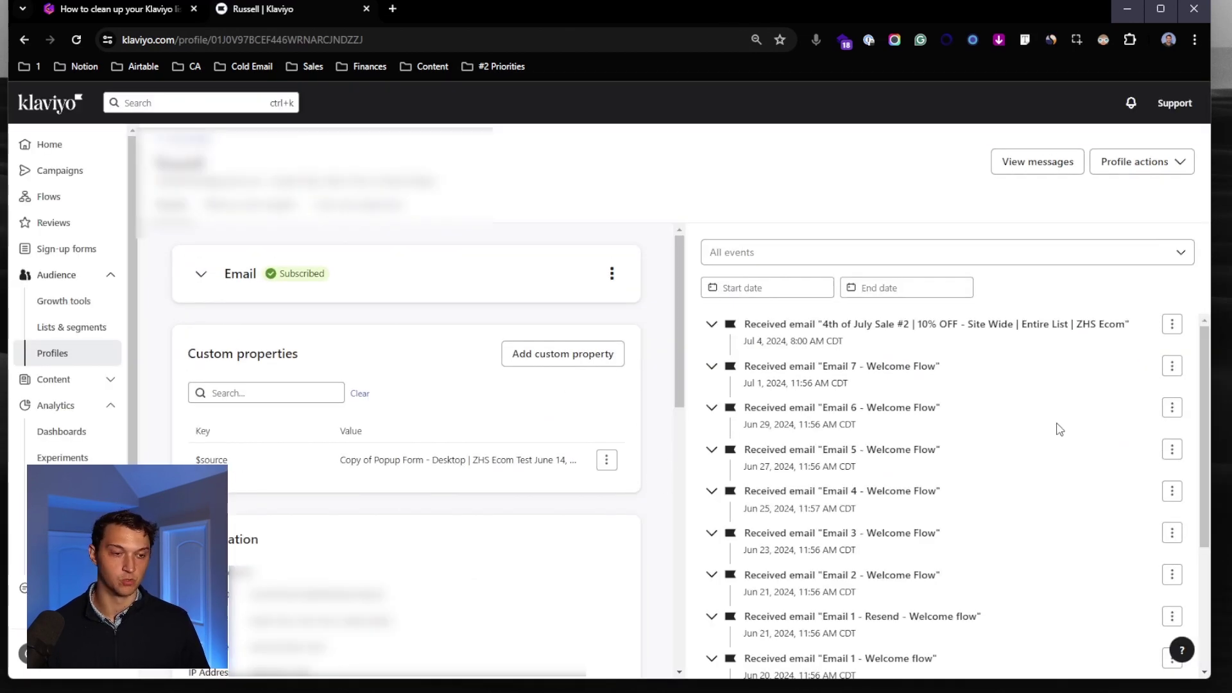
scroll(1068, 417, down, 2)
scroll(1017, 421, up, 2)
drag(745, 317, 1020, 372)
scroll(1027, 385, down, 3)
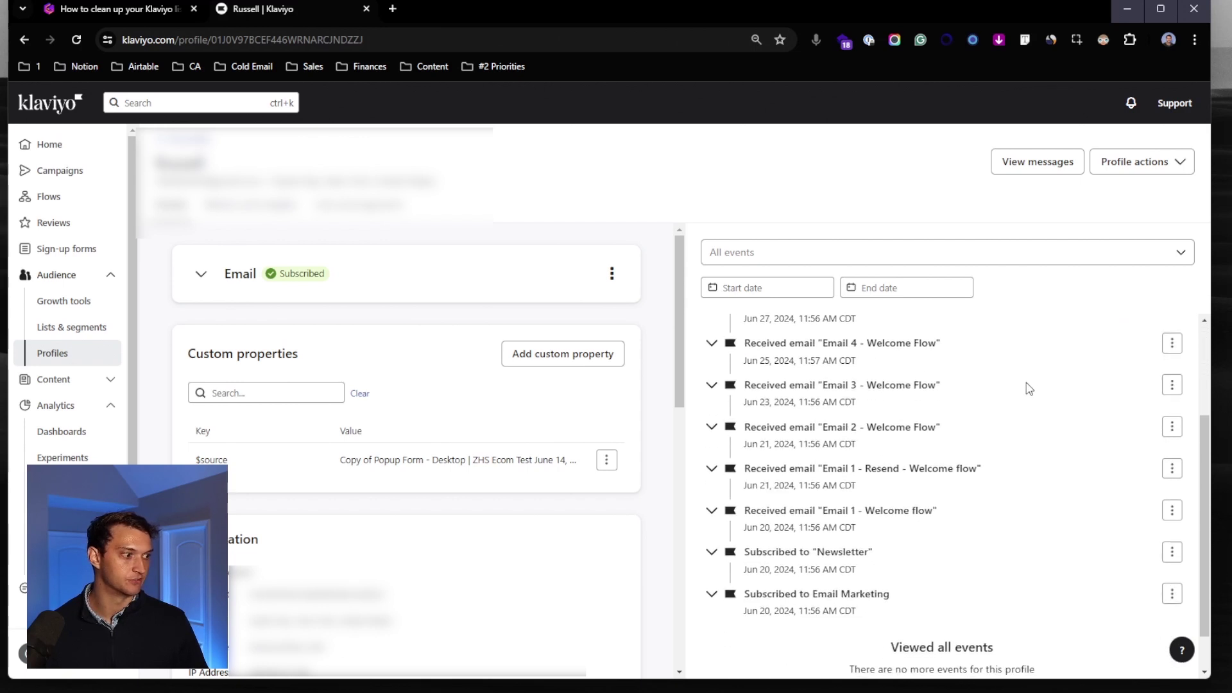
drag(920, 565, 819, 523)
click(771, 445)
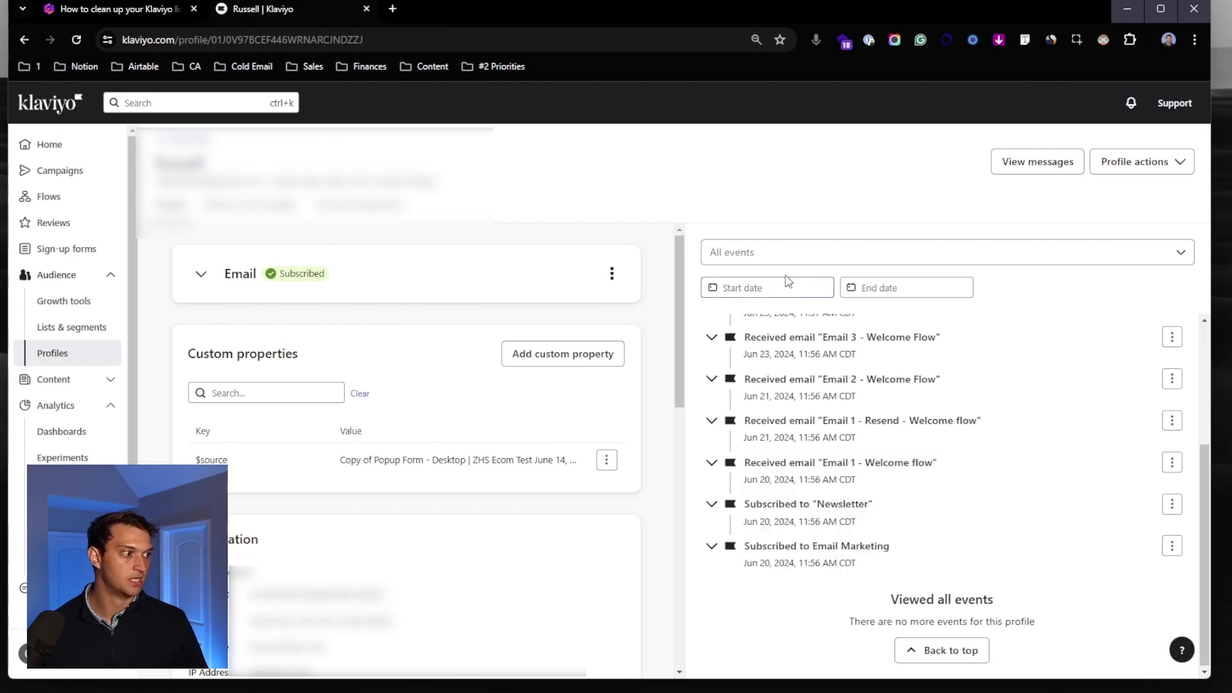
scroll(1027, 442, up, 3)
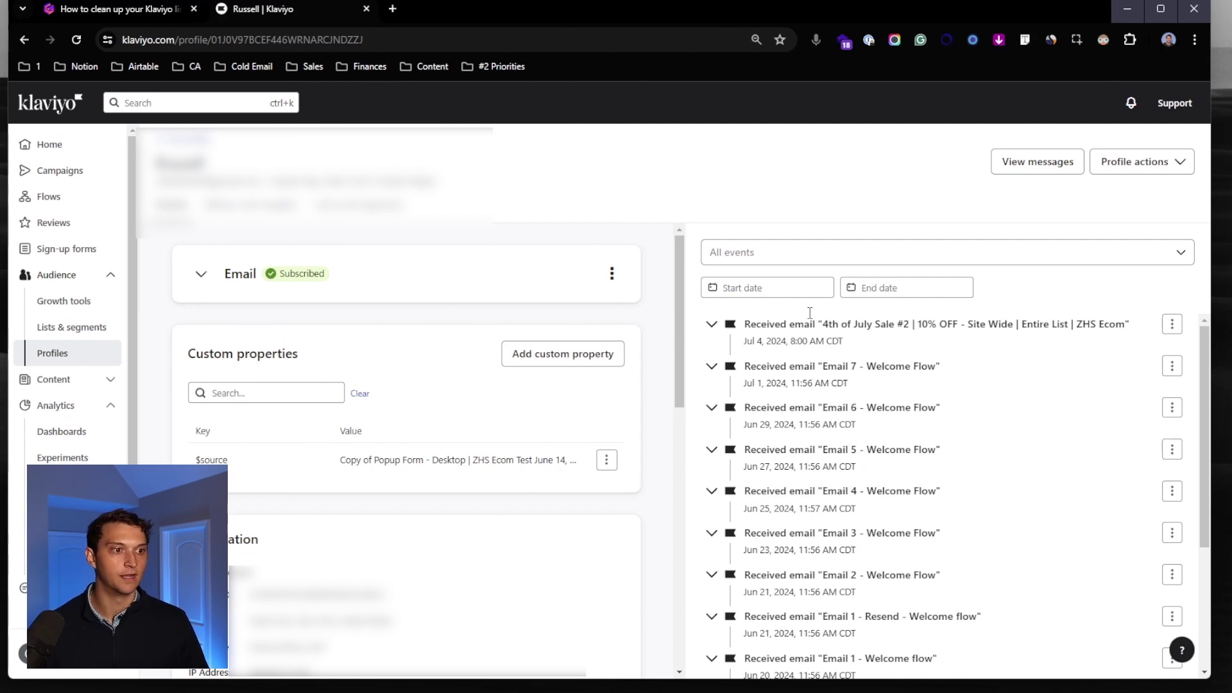
Return to Lists & Segments and expand the definition of "Profiles to Suppress - TEST" to review its conditions
click(72, 327)
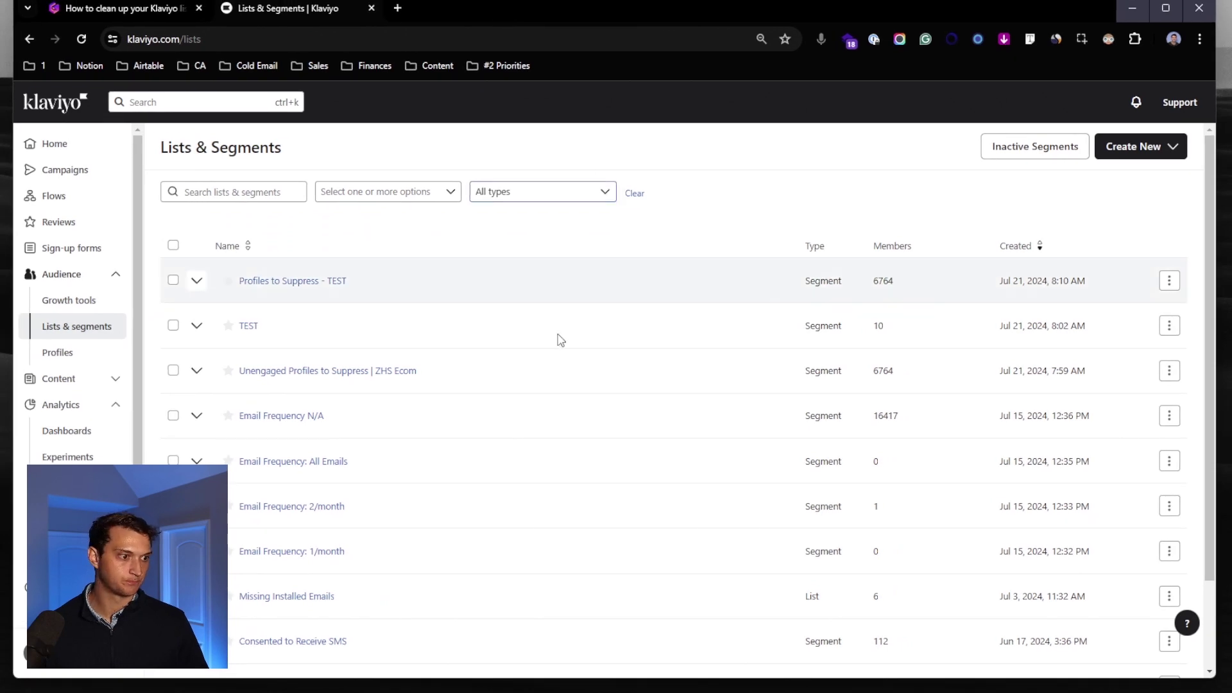
click(197, 281)
drag(207, 317, 477, 407)
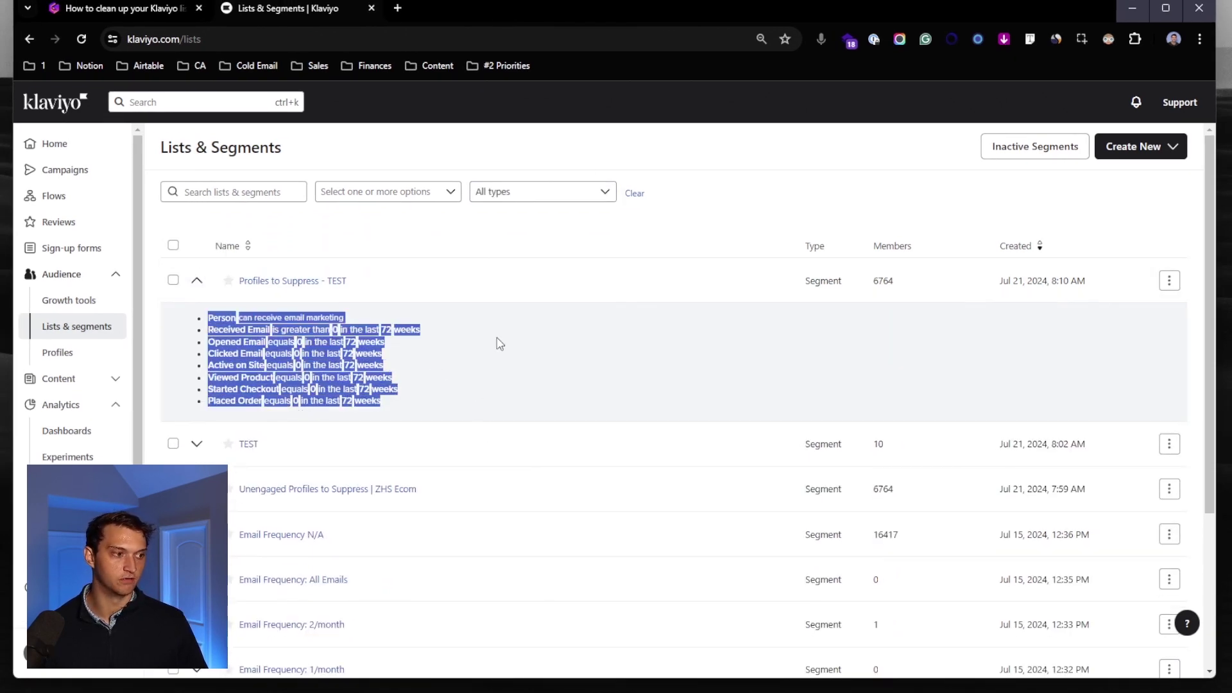
Open the bulk suppression confirmation for the current members of "Profiles to Suppress - TEST" and read what the action affects
click(1169, 280)
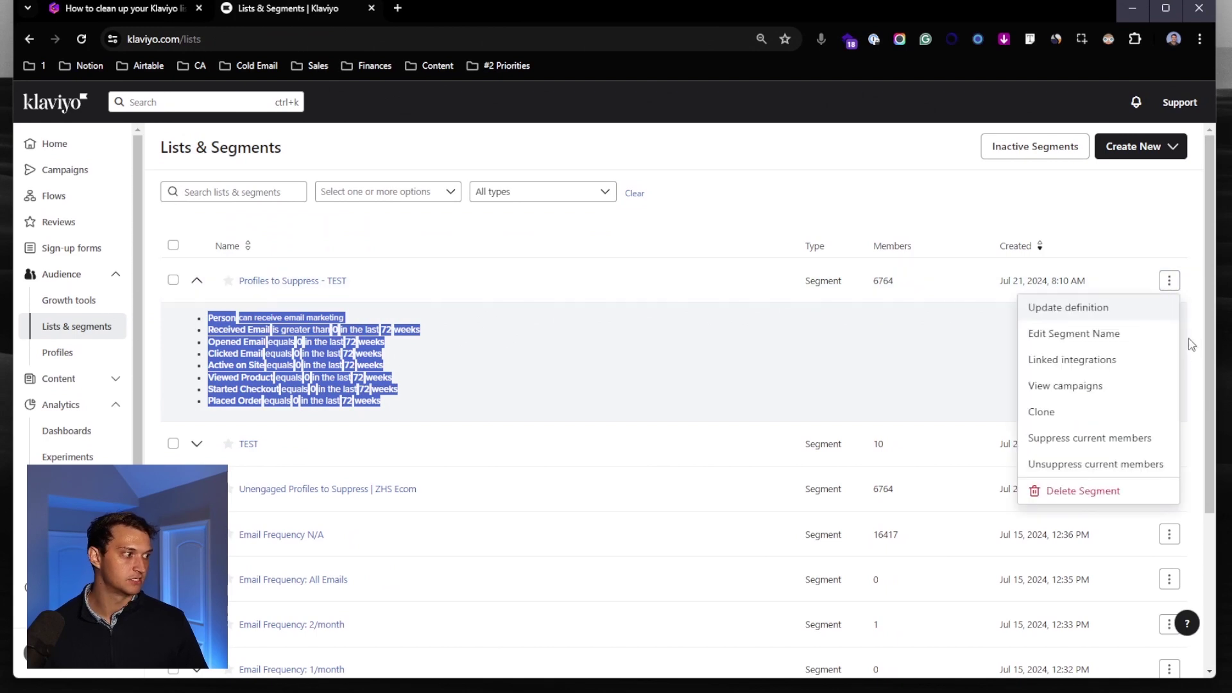
click(1090, 439)
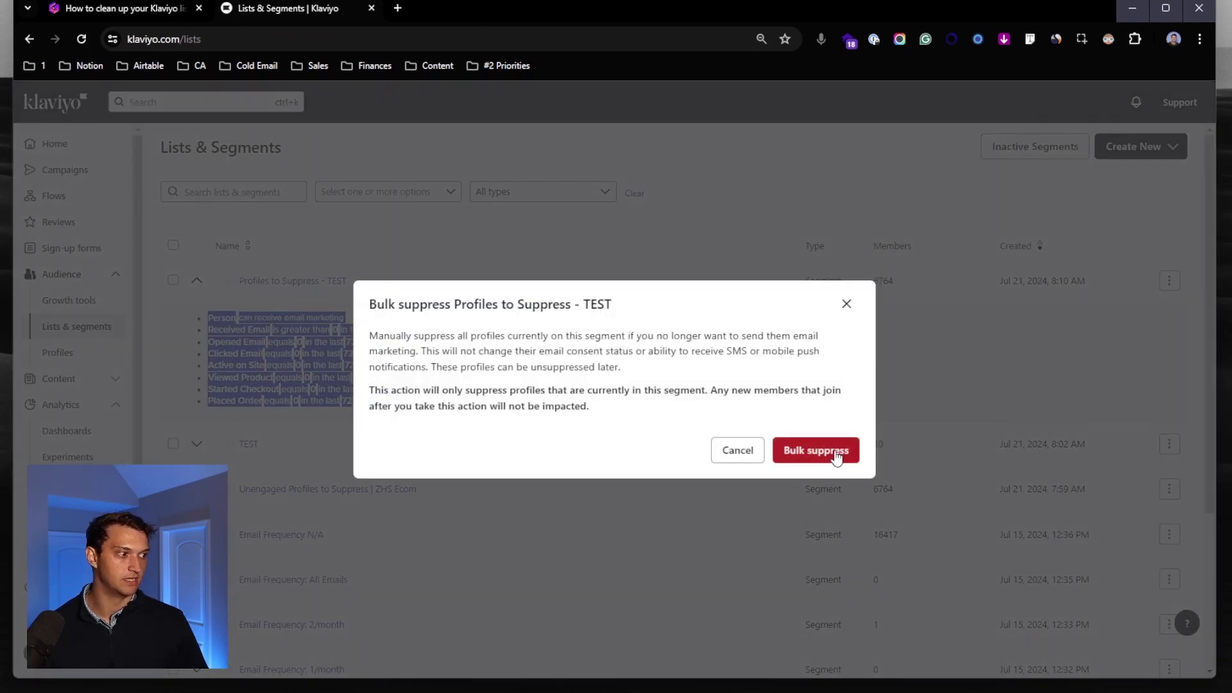
drag(371, 306, 653, 414)
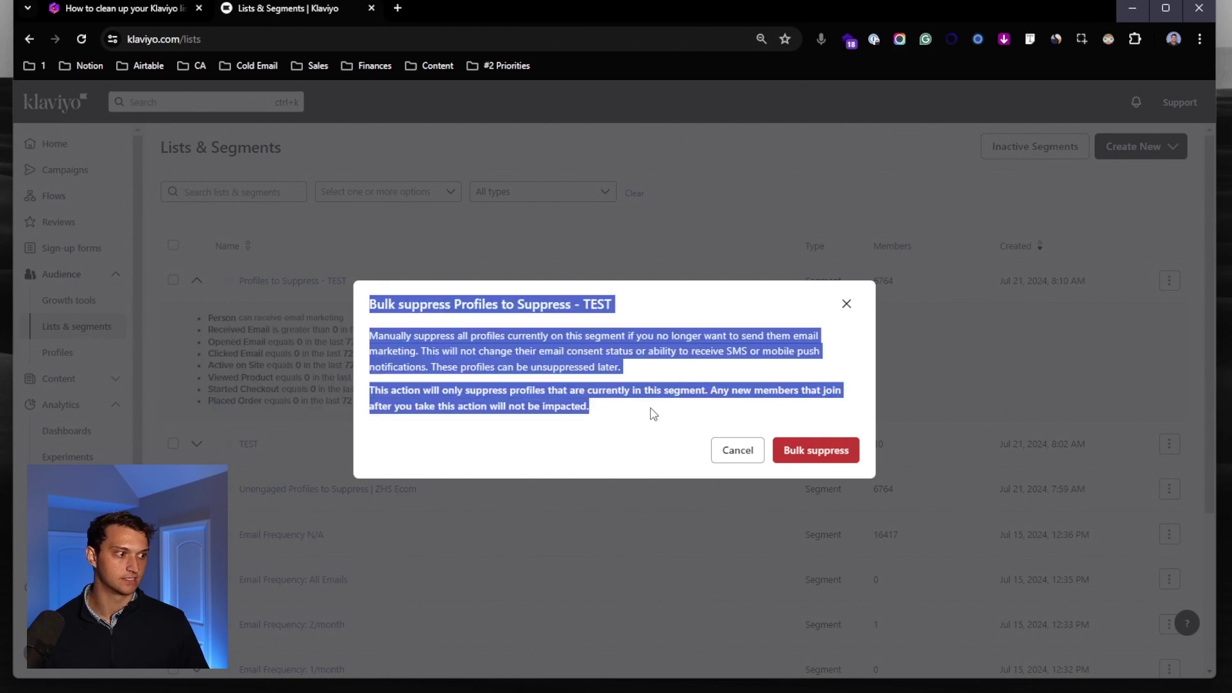
click(451, 391)
drag(444, 390, 714, 385)
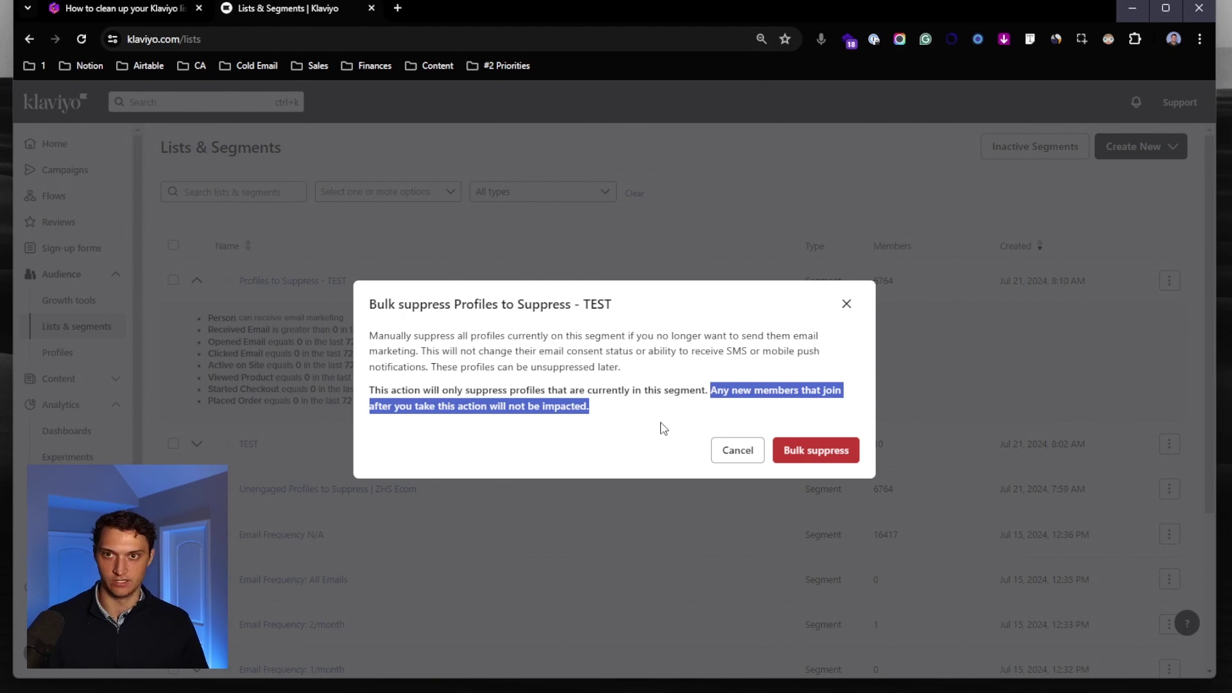
Switch to the guide on cleaning up a Klaviyo list and review its SMS segment conditions and the "Suppress current members" instruction
click(124, 11)
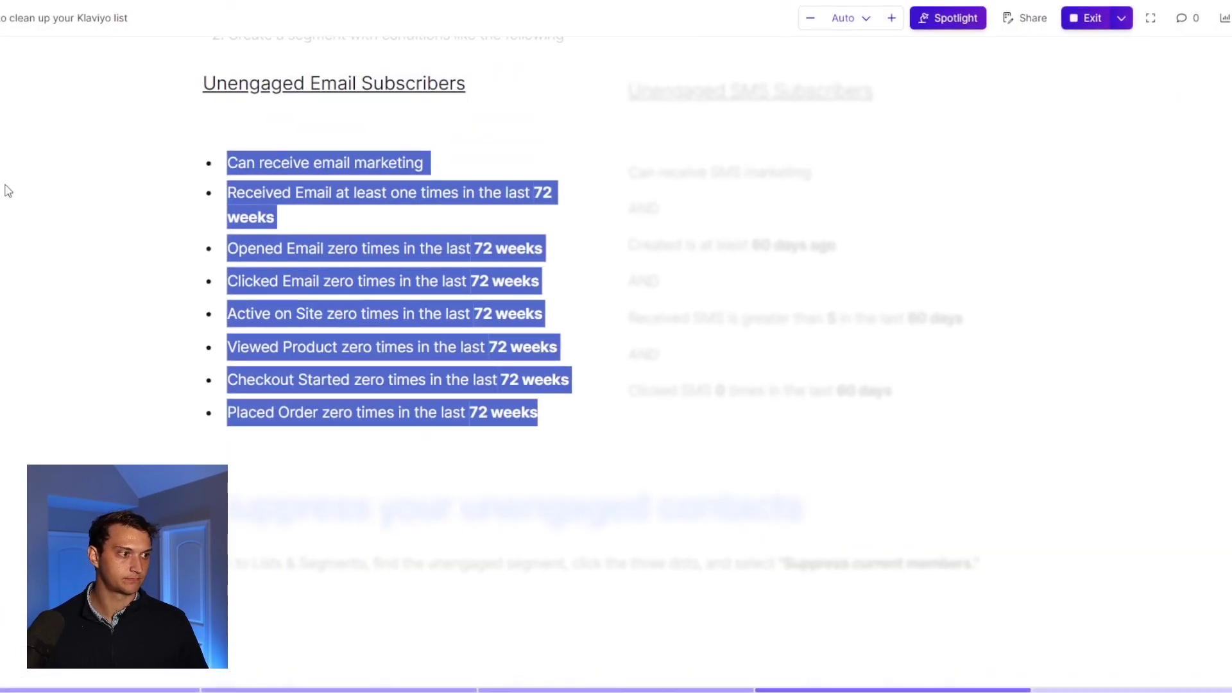
click(233, 39)
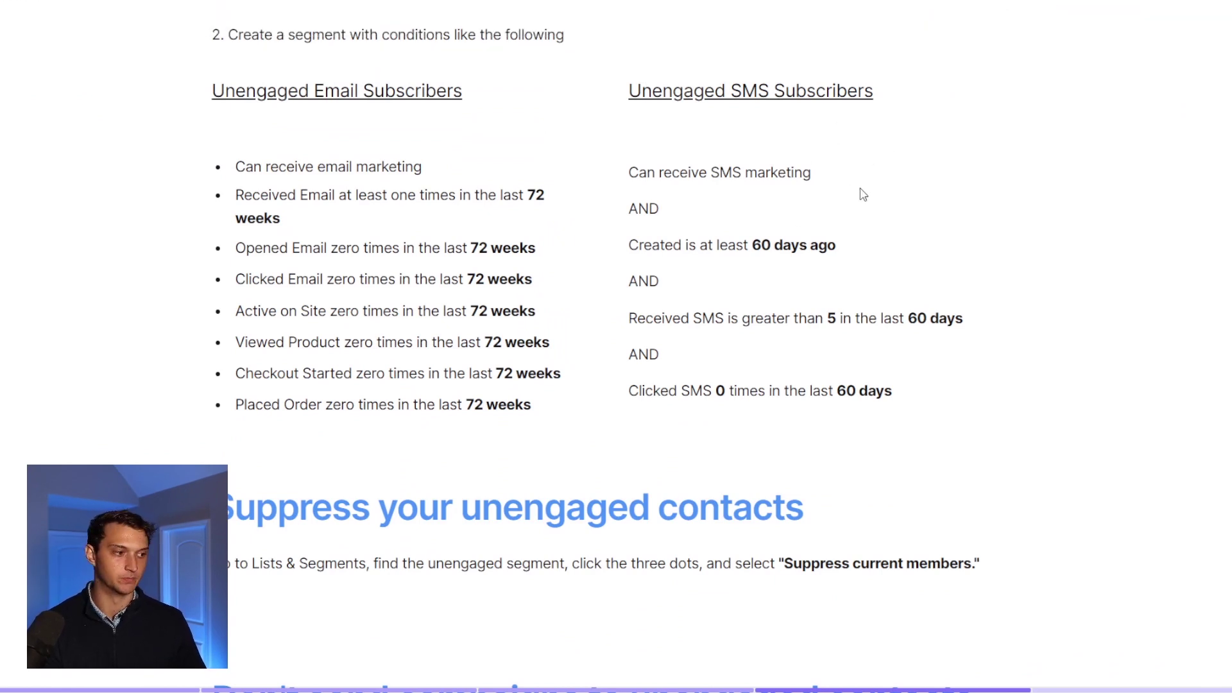
scroll(863, 193, down, 5)
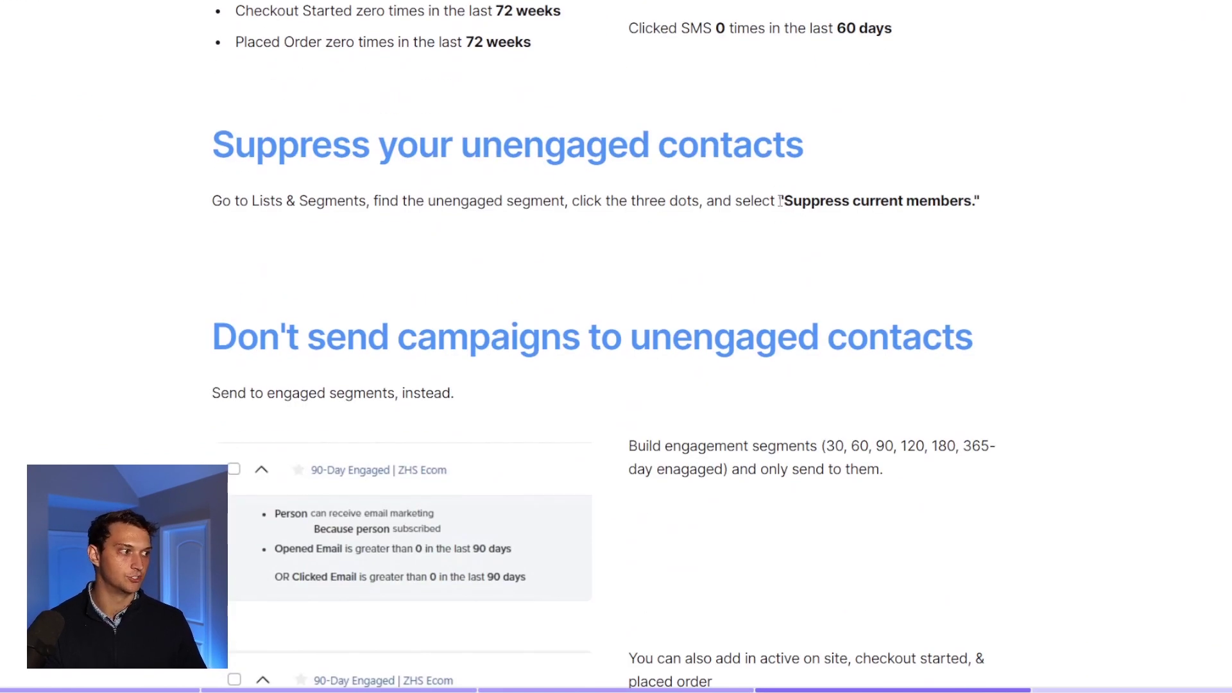
drag(780, 201, 1020, 209)
Examine the guide's advice on sending to engaged segments and enlarge the 90-Day Engaged example based on opened or clicked email
scroll(1052, 270, down, 4)
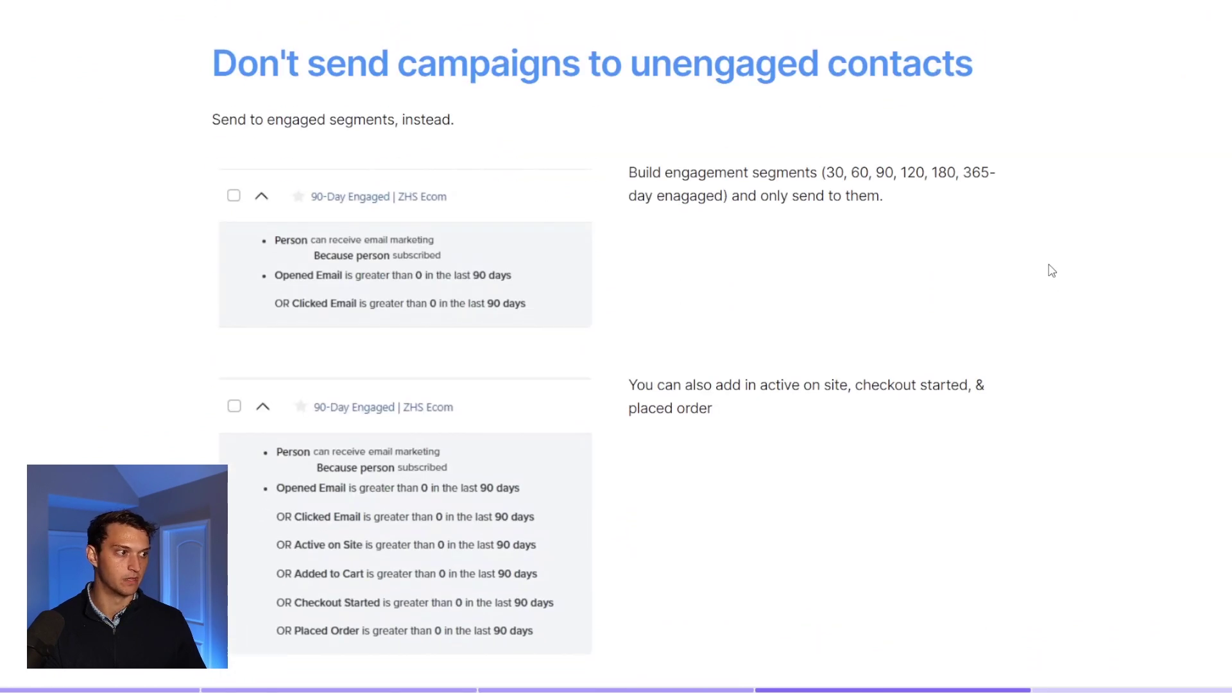
scroll(1052, 270, up, 1)
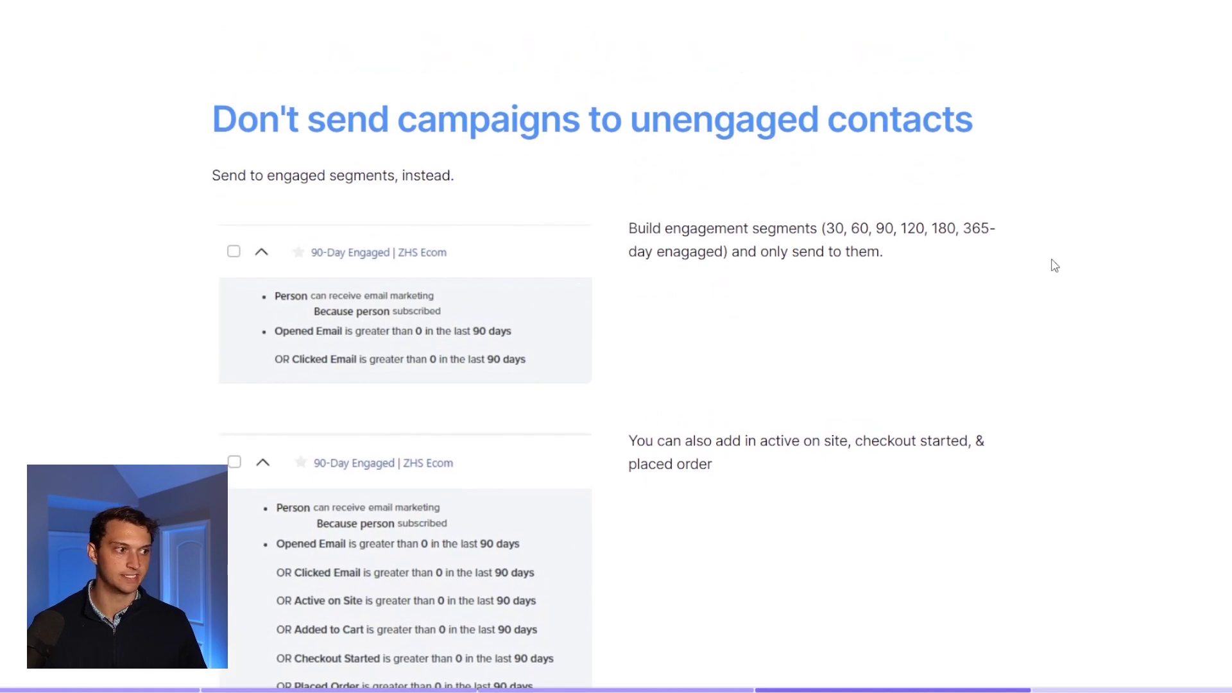
scroll(1026, 266, down, 1)
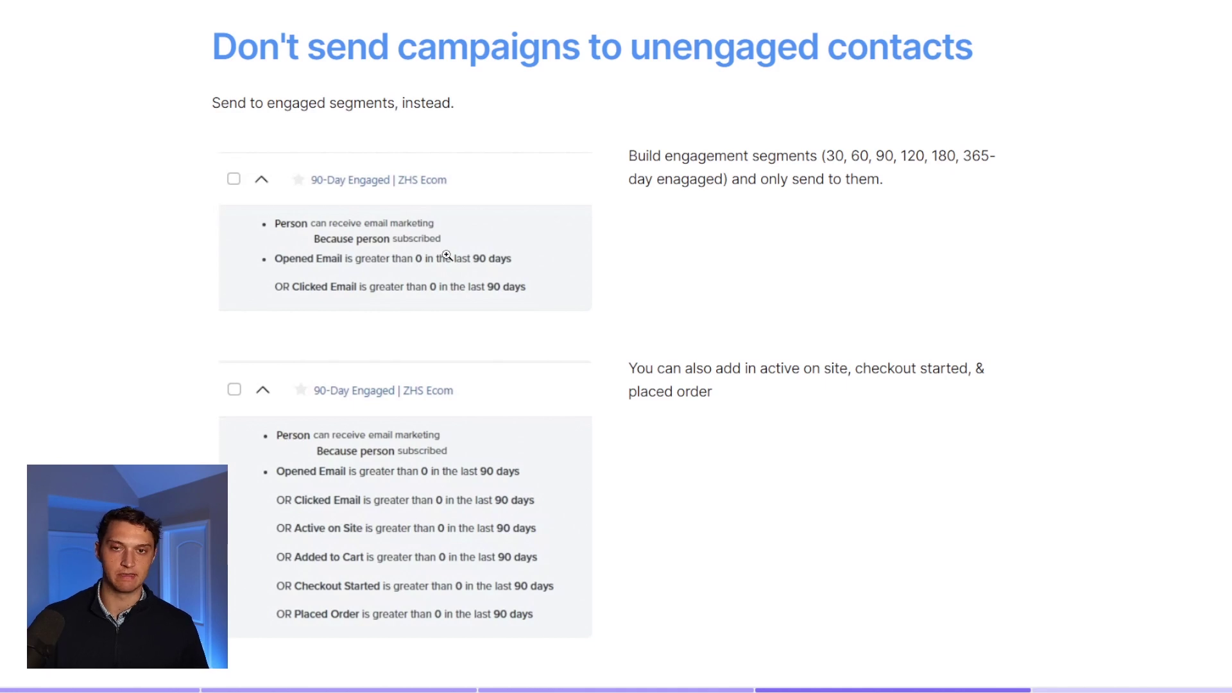
click(327, 260)
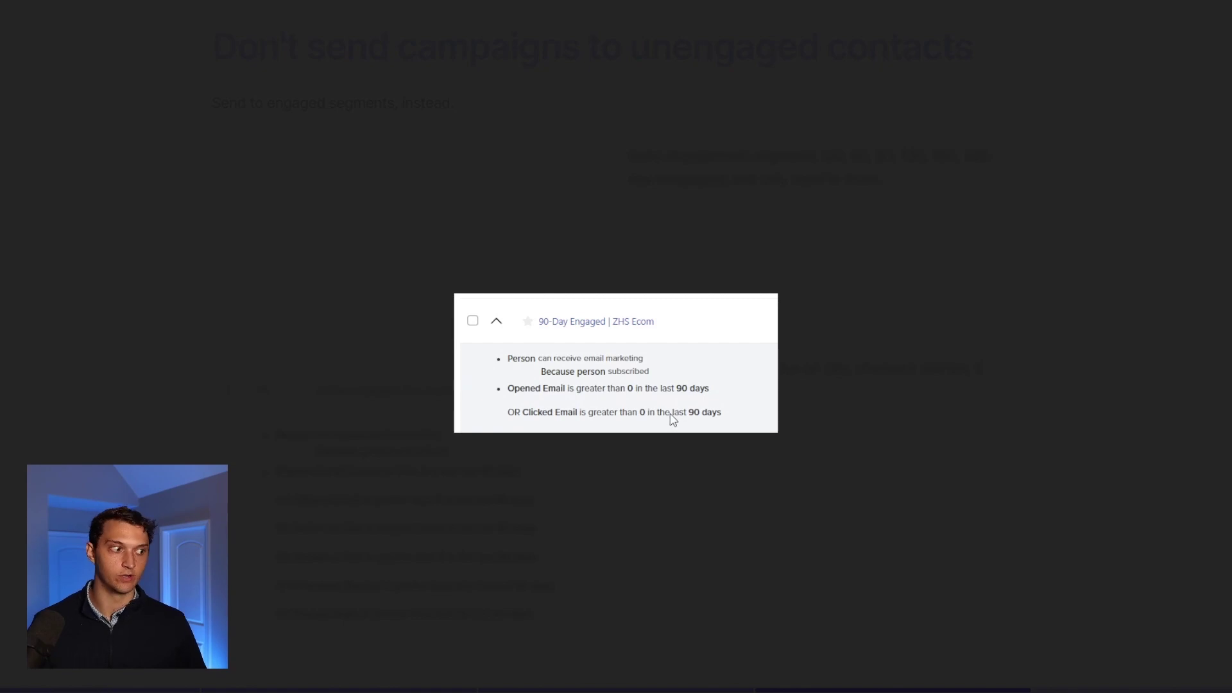
click(880, 421)
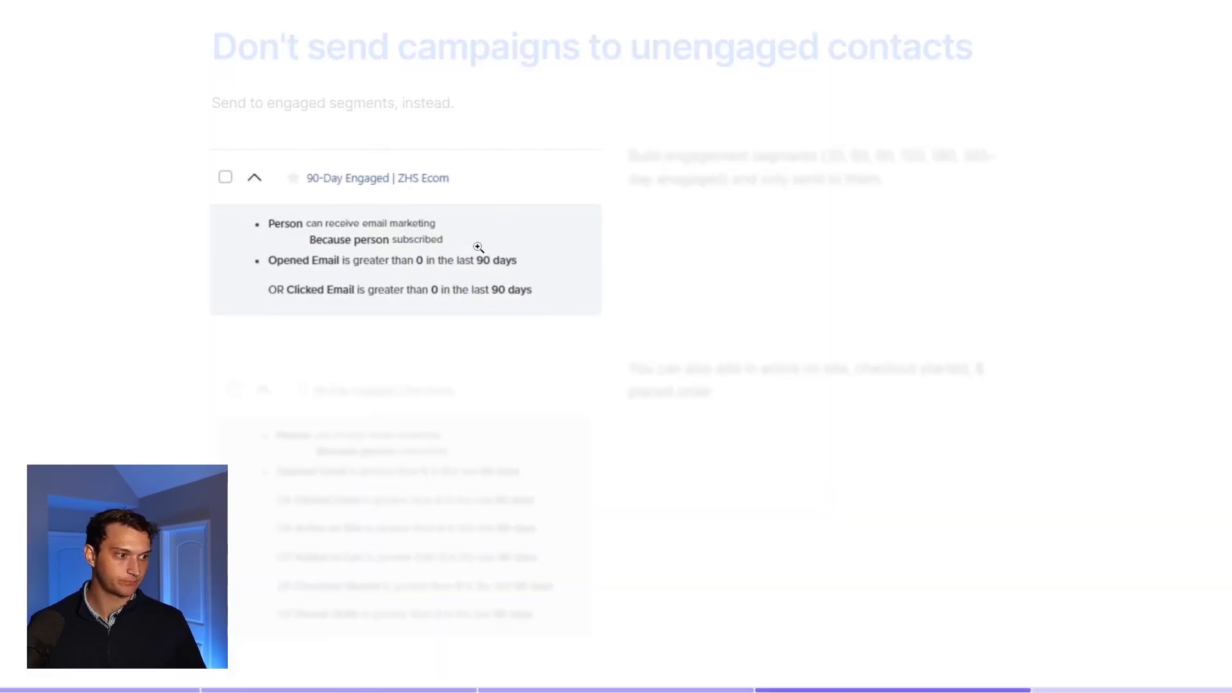
Enlarge and examine the extended 90-Day Engaged example that adds site activity, cart, checkout and order conditions
scroll(461, 244, down, 2)
click(438, 375)
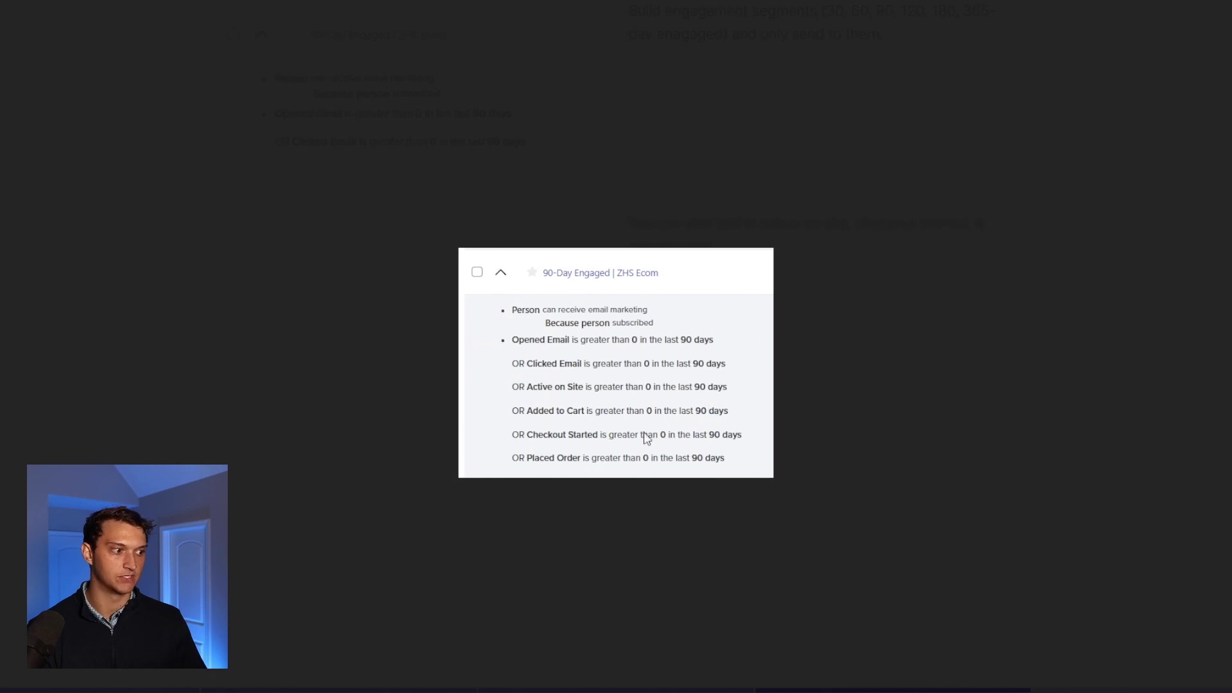
click(807, 476)
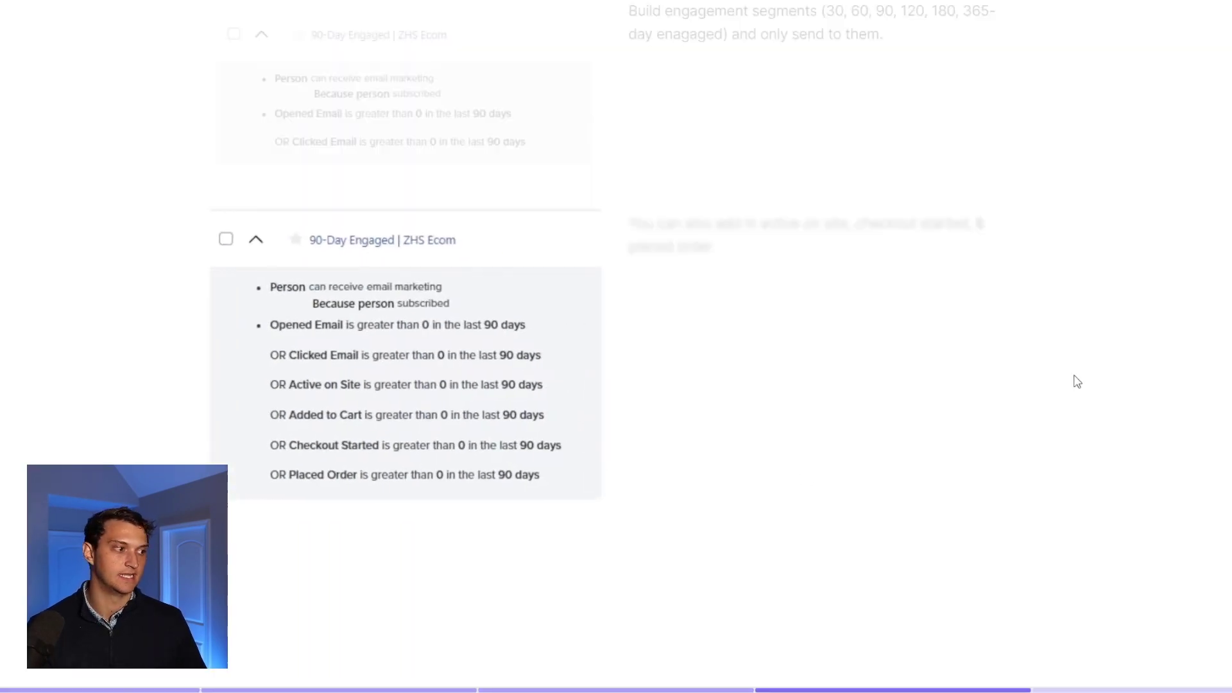
scroll(1110, 346, up, 1)
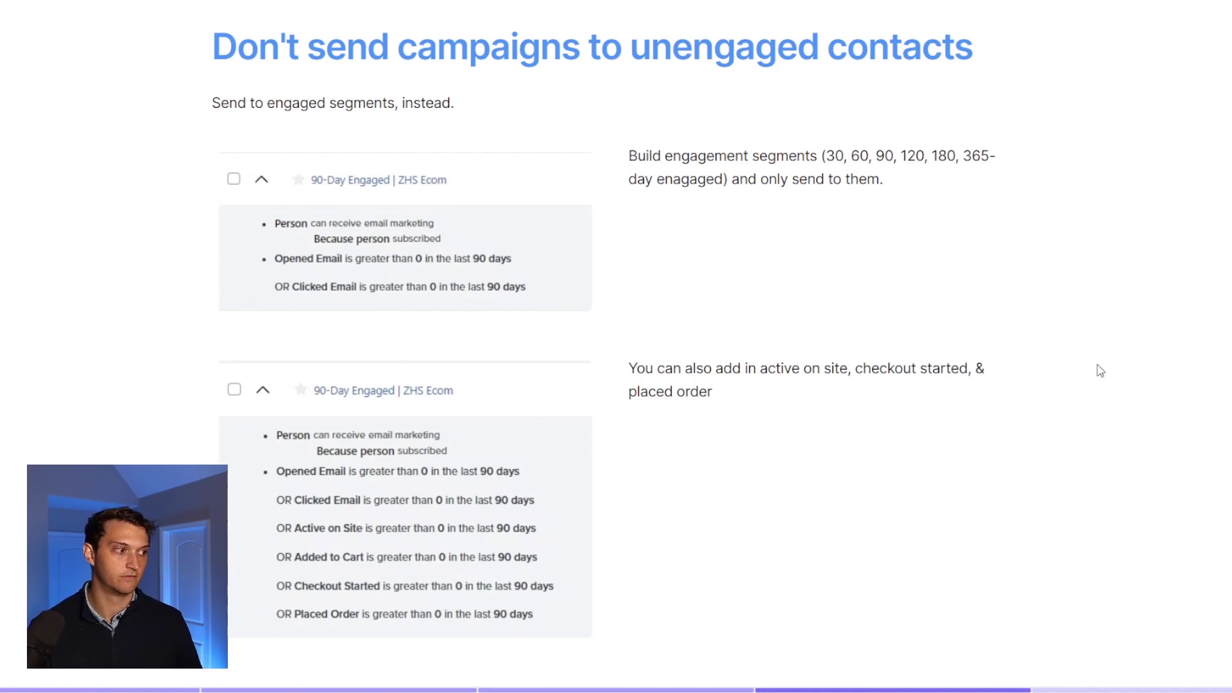
scroll(1098, 367, down, 4)
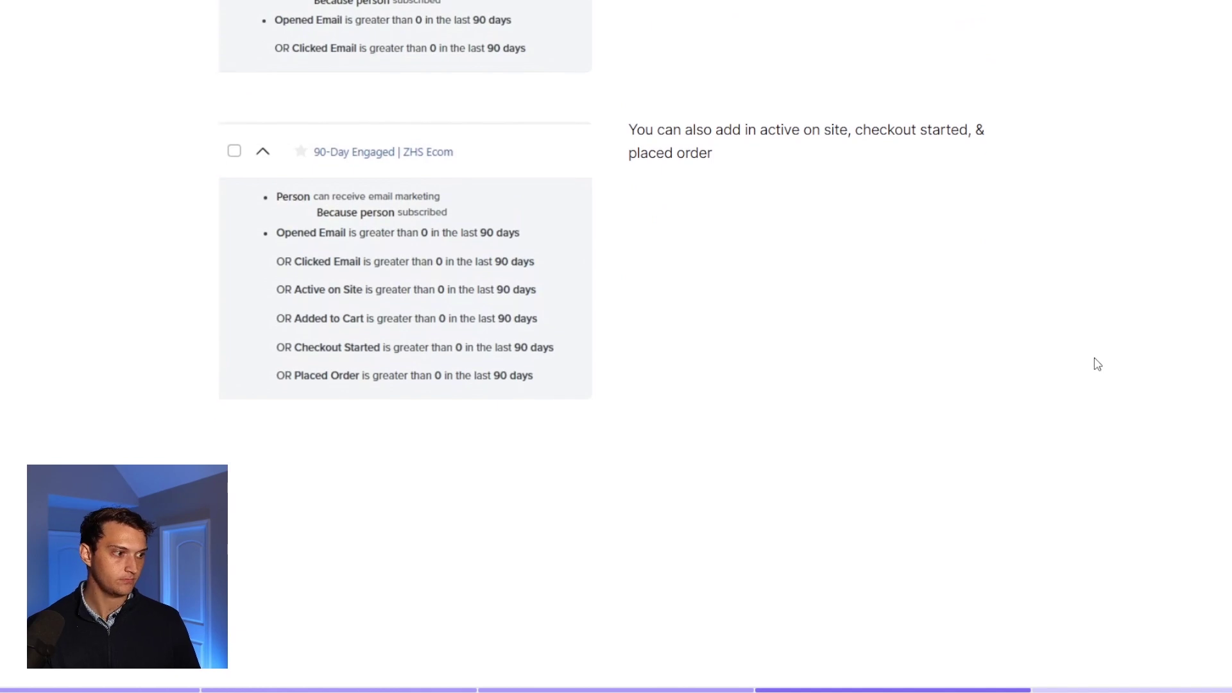